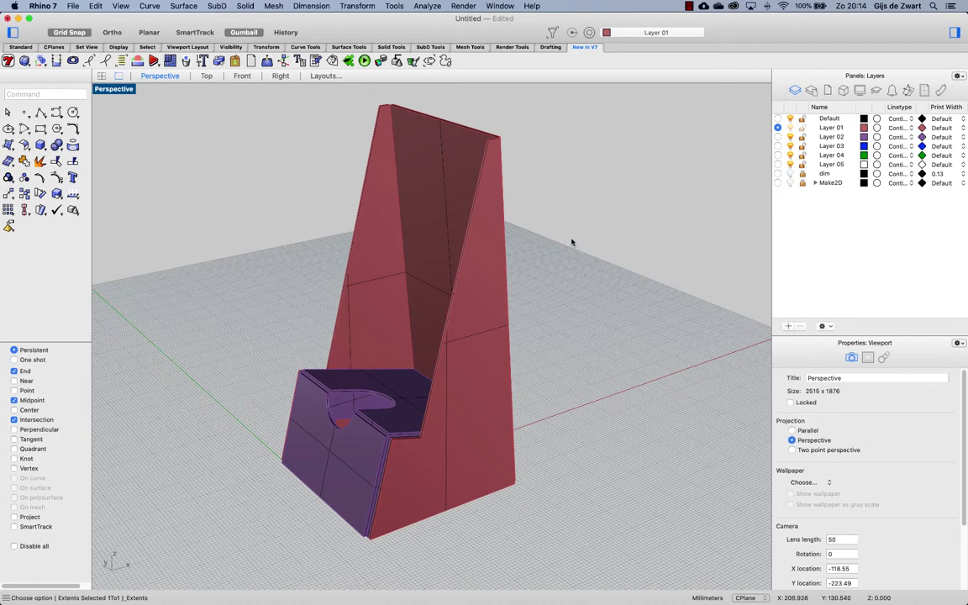
- Rename Layer 01 to 'phone holder back'
left_click(831, 128)
left_click(831, 129)
type("phone holder")
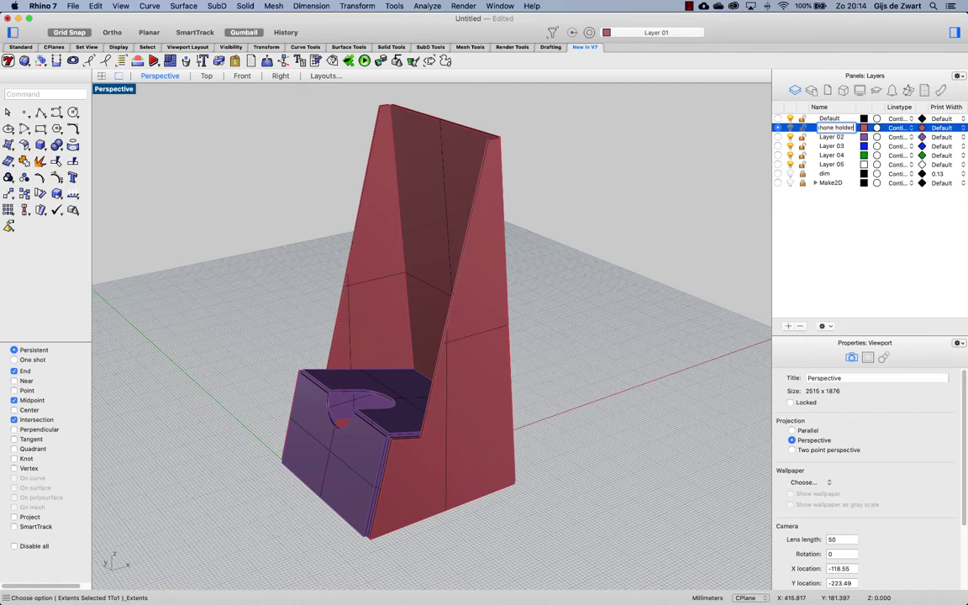
type(" back")
key("Return")
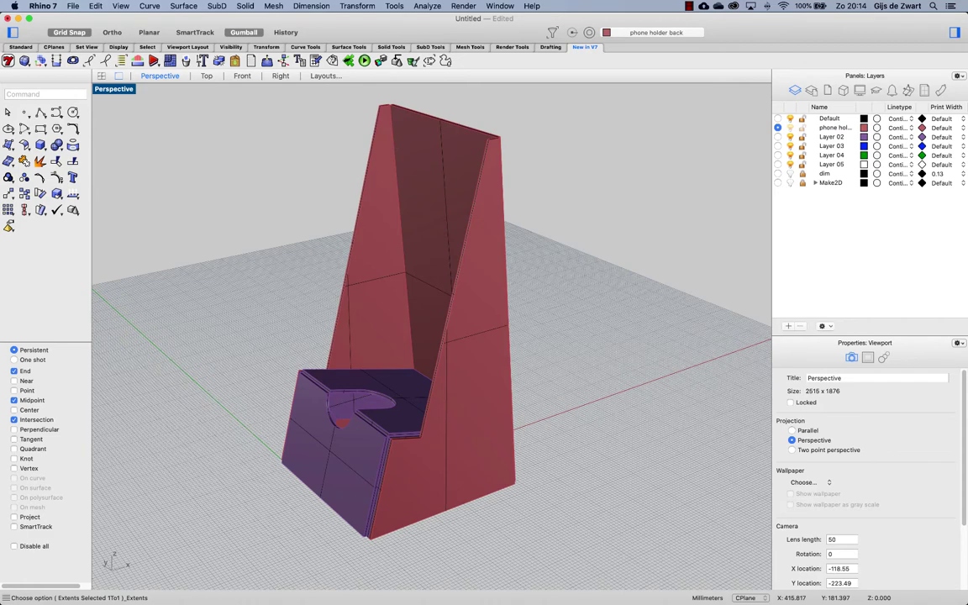
- Rename Layer 02 to 'phone holder center' and widen the Name column so full names show
left_click(832, 138)
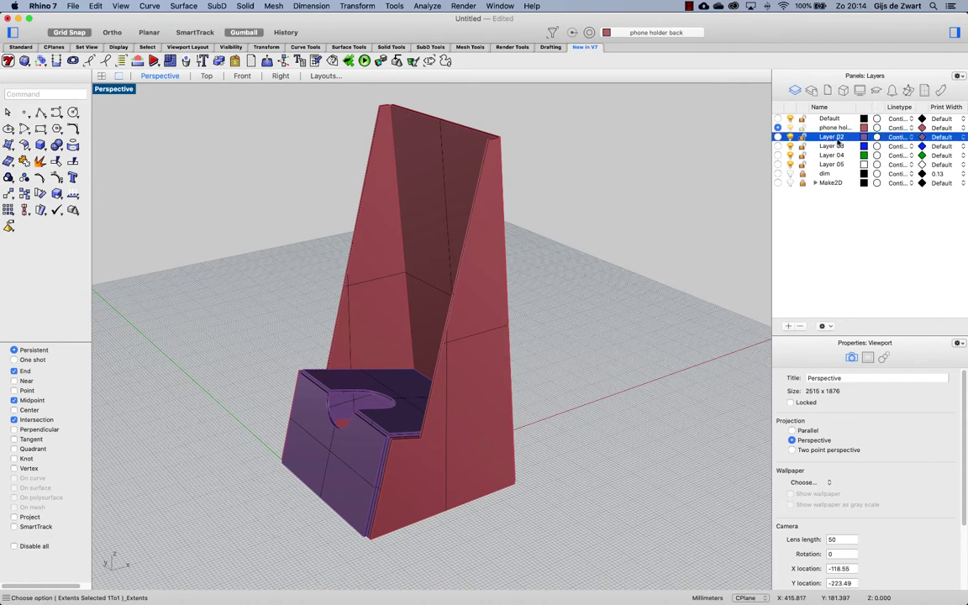
left_click(834, 138)
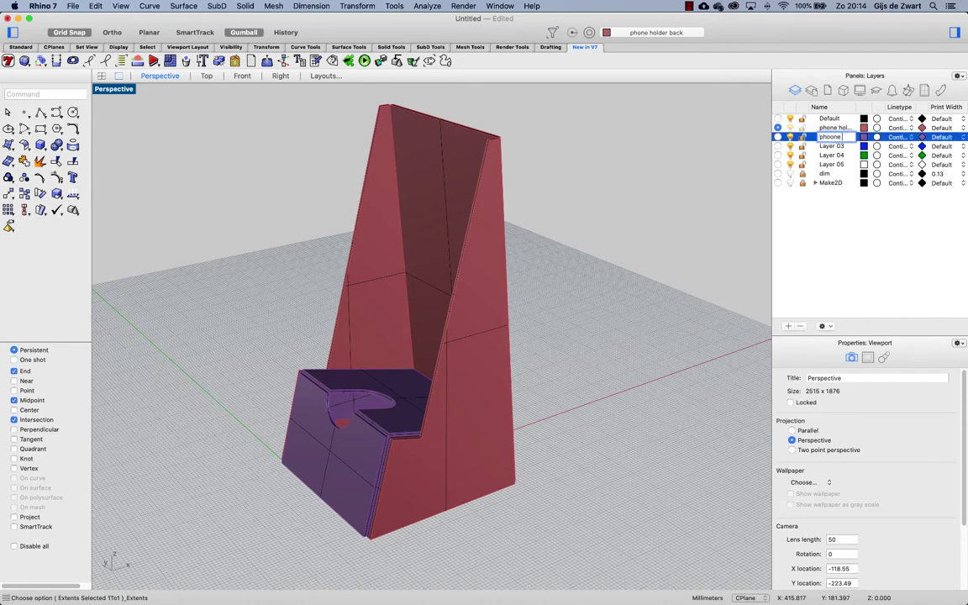
type("phone holder center")
key("Return")
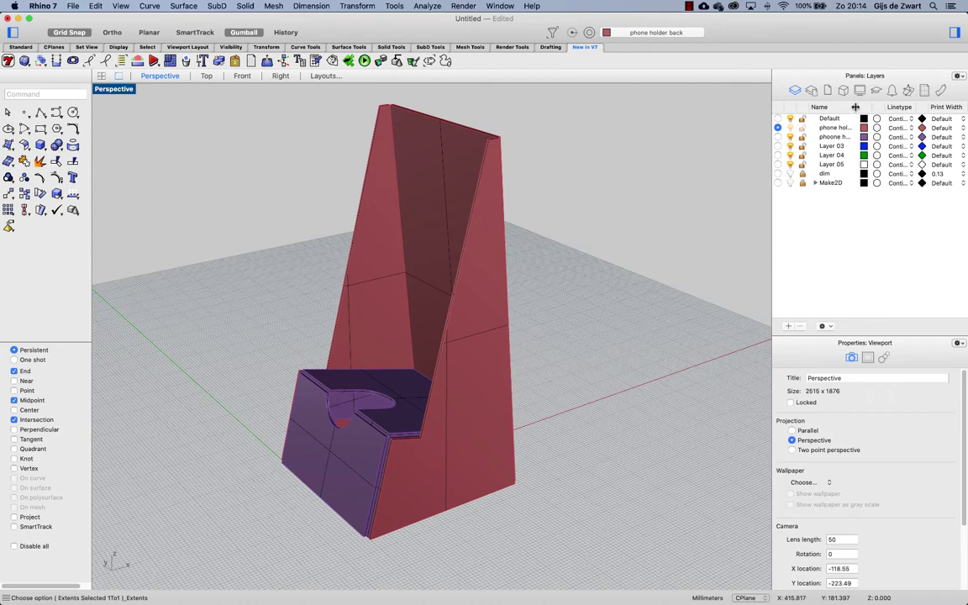
left_click_drag(860, 106, 894, 107)
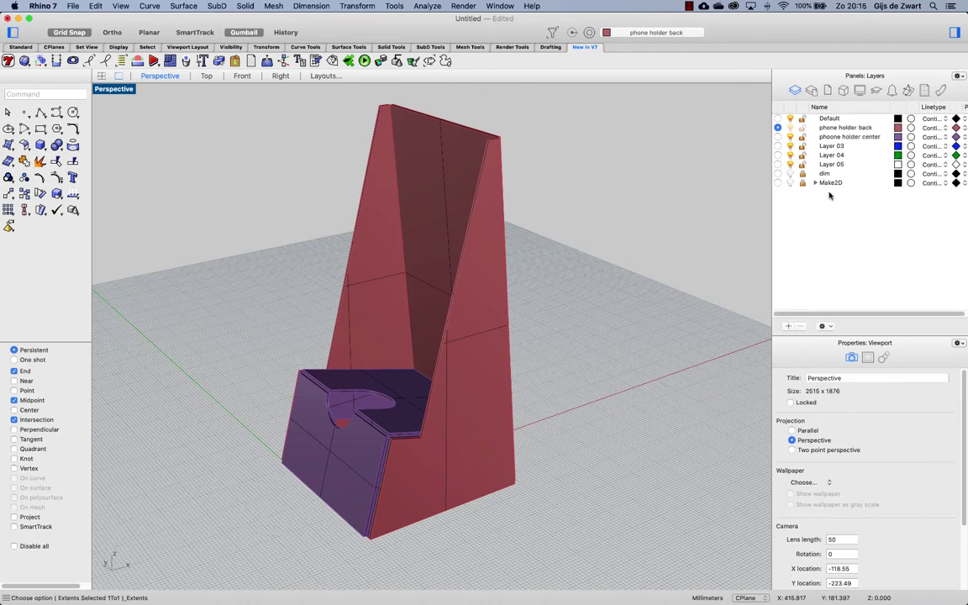
- Fix the misspelled center layer name to 'phone holder center'
left_click(838, 128)
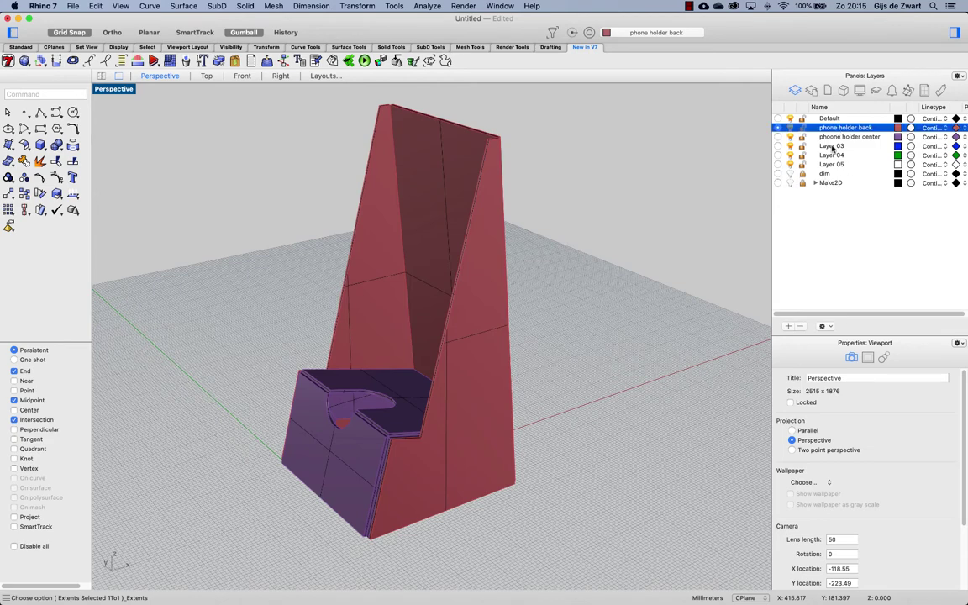
left_click(832, 138)
left_click(832, 139)
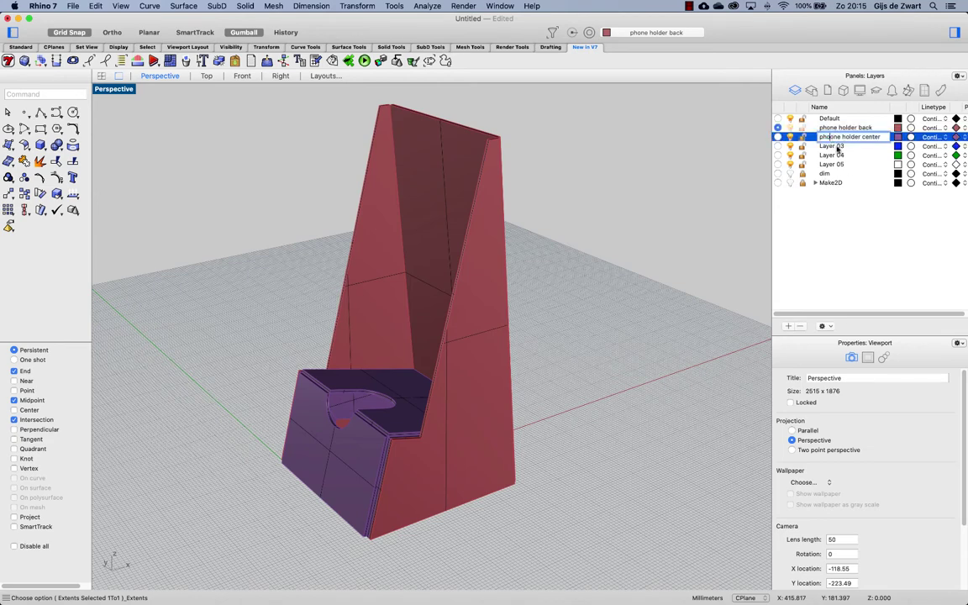
left_click(828, 137)
key("BackSpace")
left_click(836, 127)
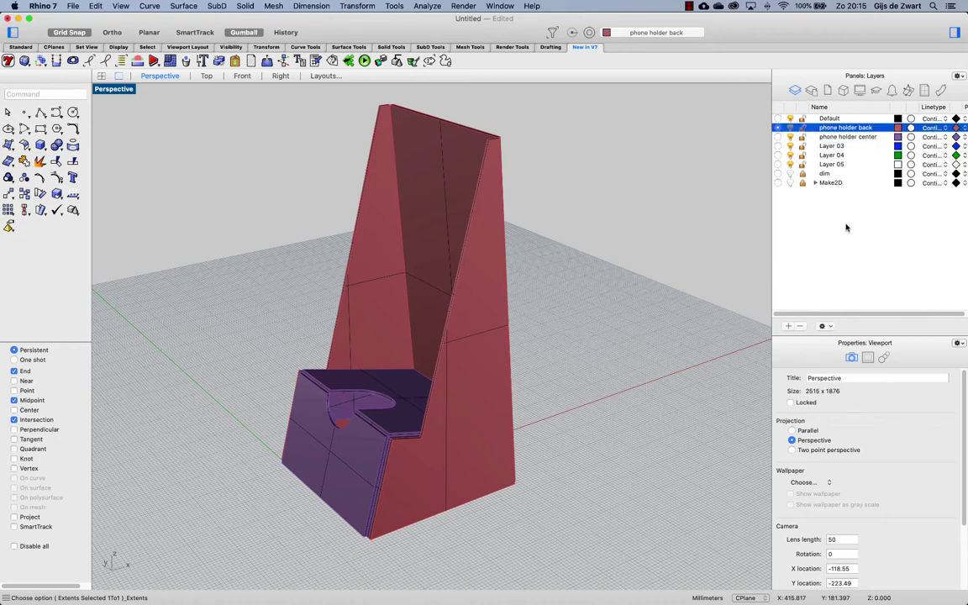
- Add a new layer nested under phone holder back and name it 'solids'
left_click(788, 326)
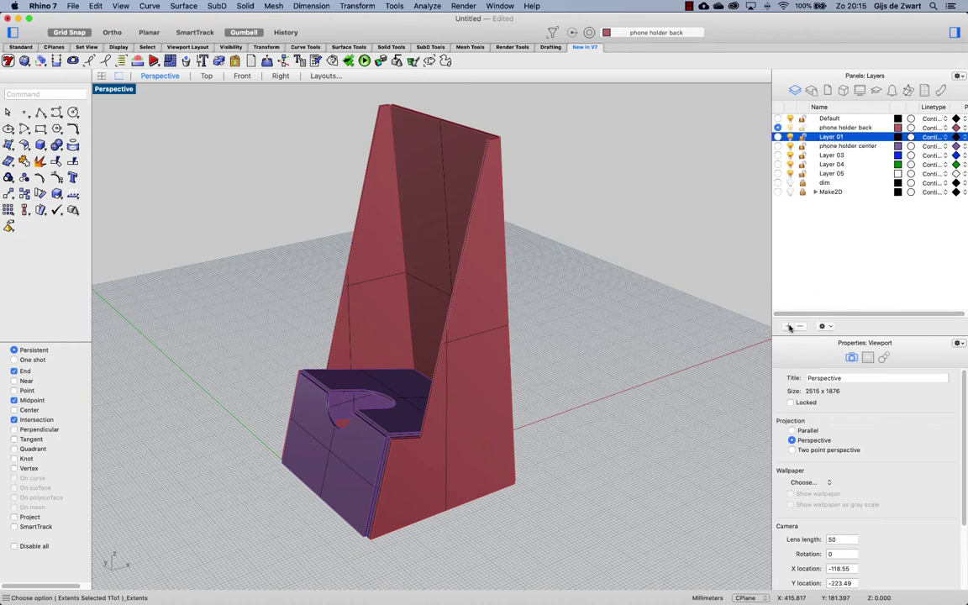
left_click(837, 130)
left_click_drag(837, 132, 818, 131)
left_click(838, 137)
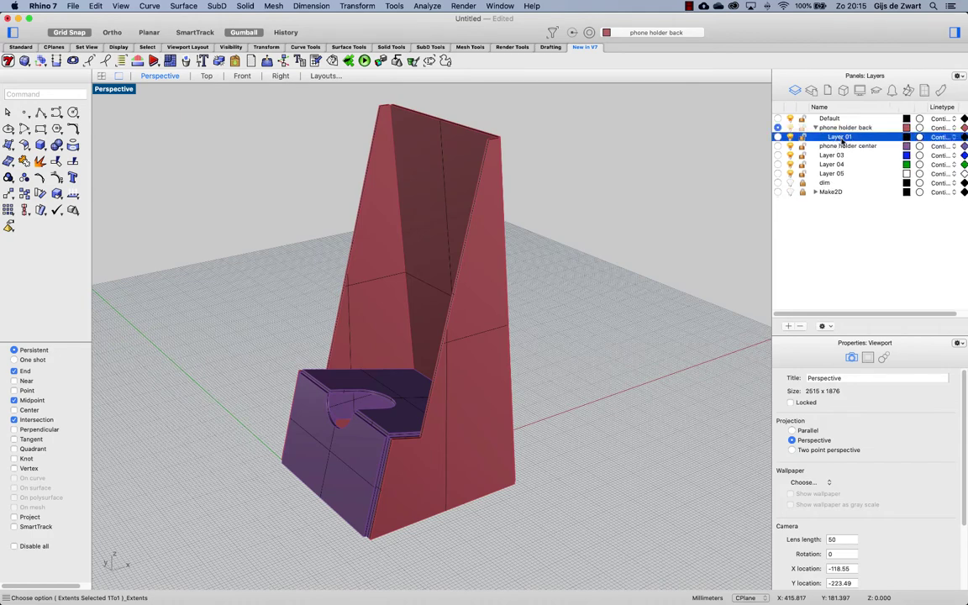
left_click(840, 138)
type("solids")
key("Return")
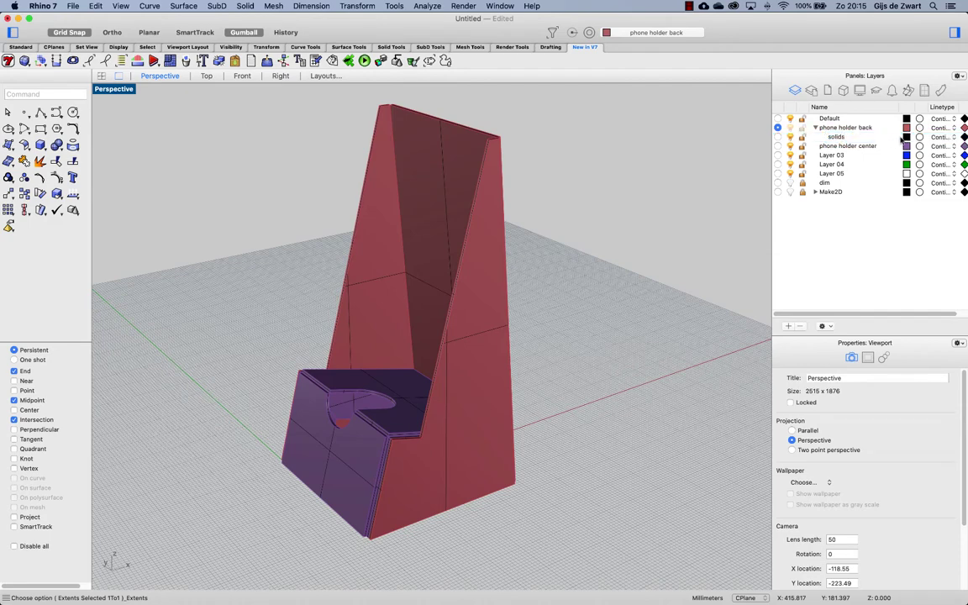
left_click(906, 128)
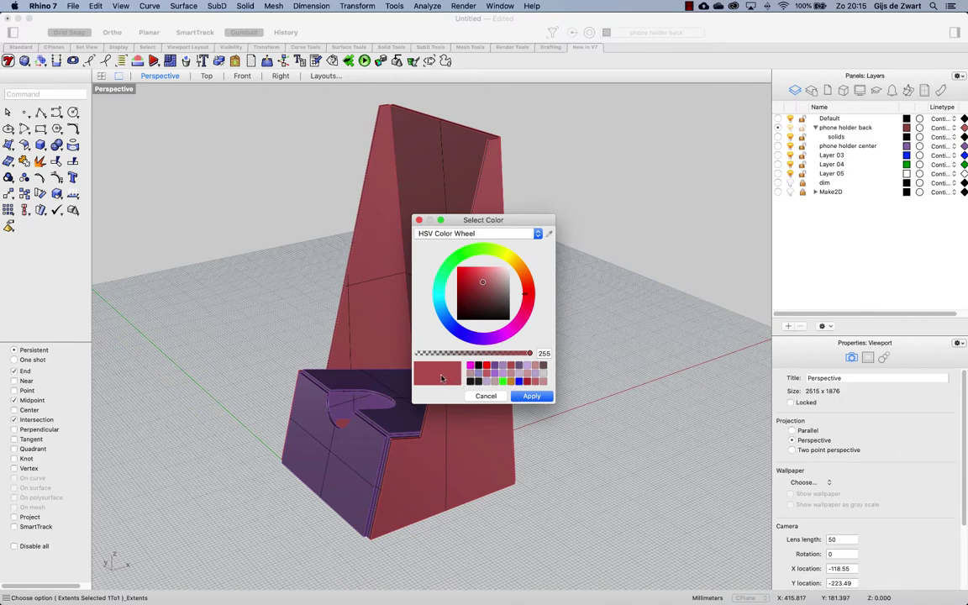
- Save the back layer's red and center layer's purple as swatches, and make solids red
left_click_drag(445, 375, 478, 380)
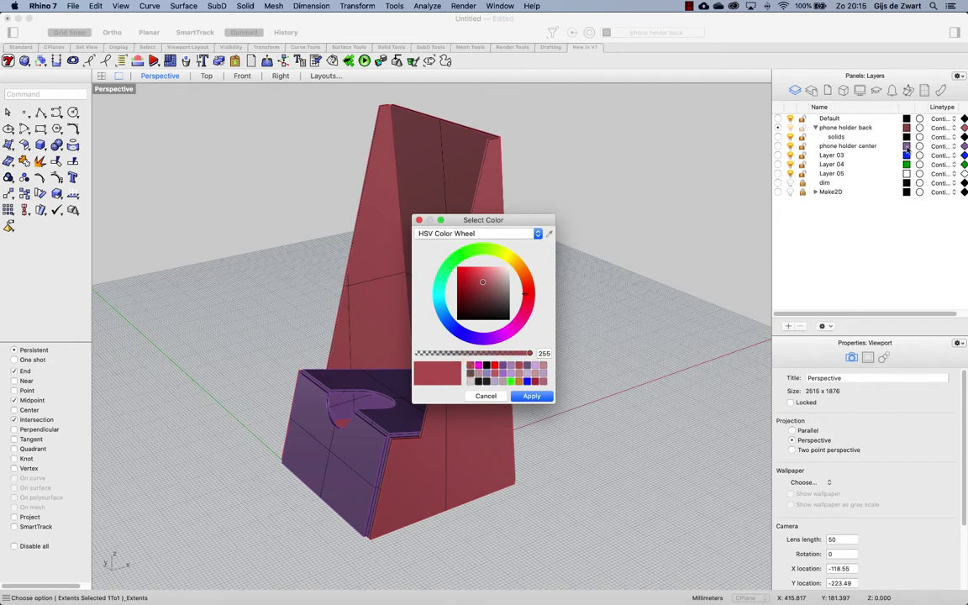
left_click(532, 396)
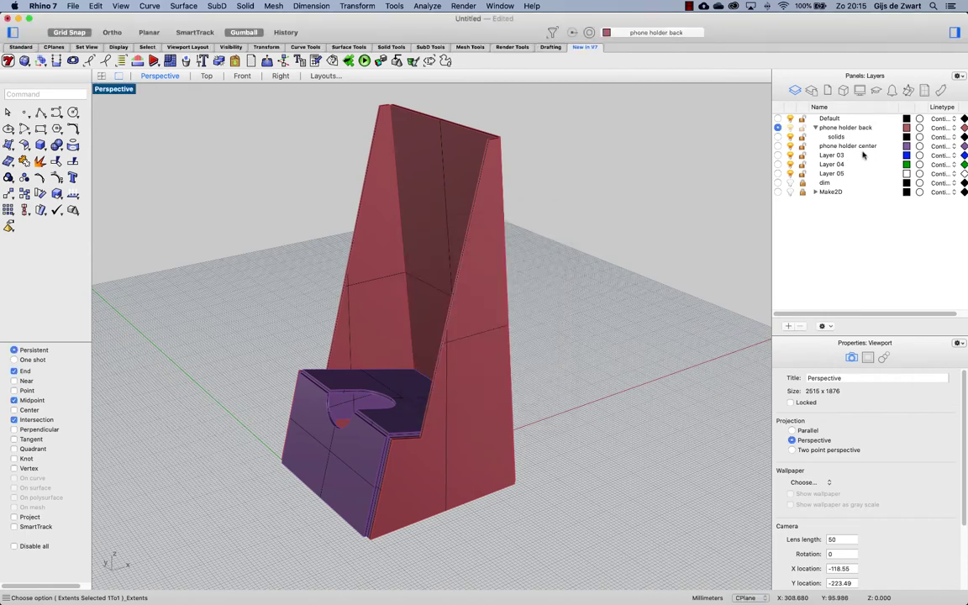
left_click(907, 145)
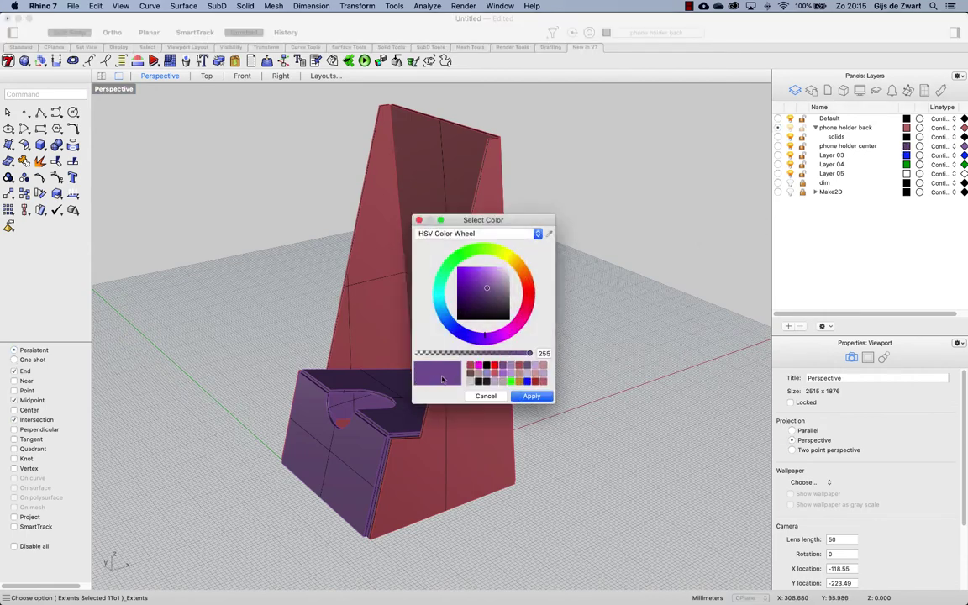
left_click_drag(444, 378, 492, 382)
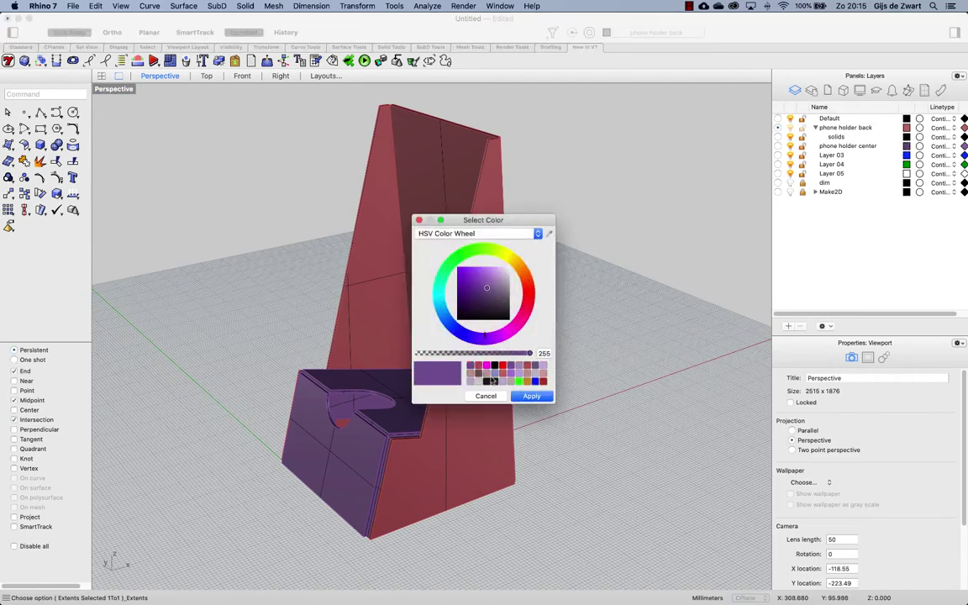
left_click(530, 396)
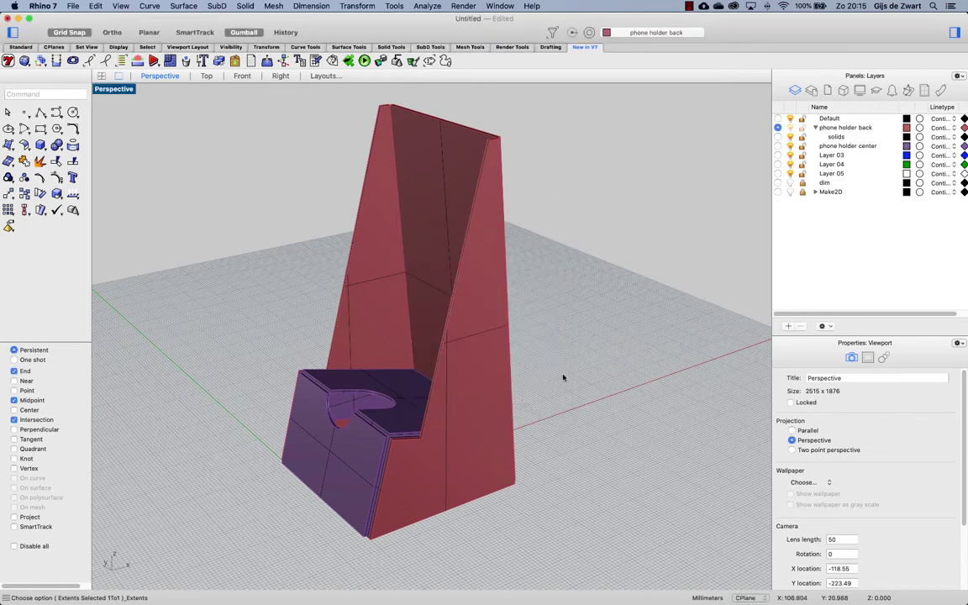
left_click(906, 137)
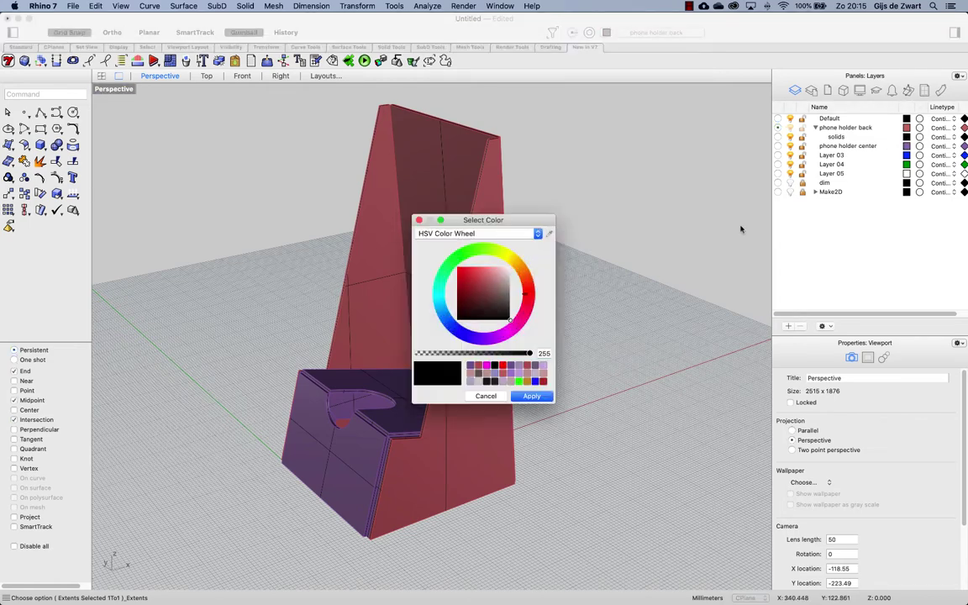
left_click(531, 396)
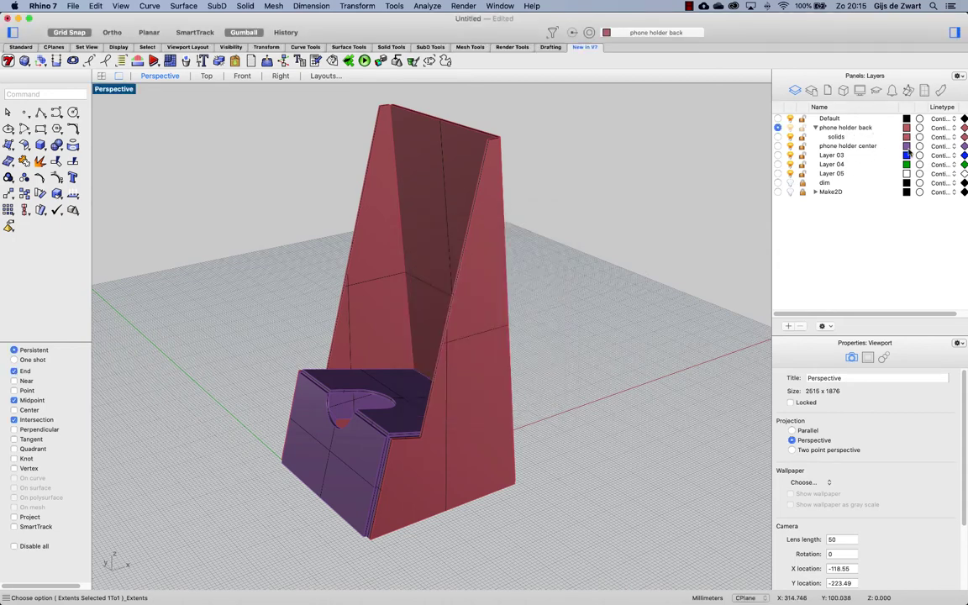
- Add a 'surface' sublayer under phone holder back, then paste solids and surfaces sublayers under phone holder center
left_click(838, 137)
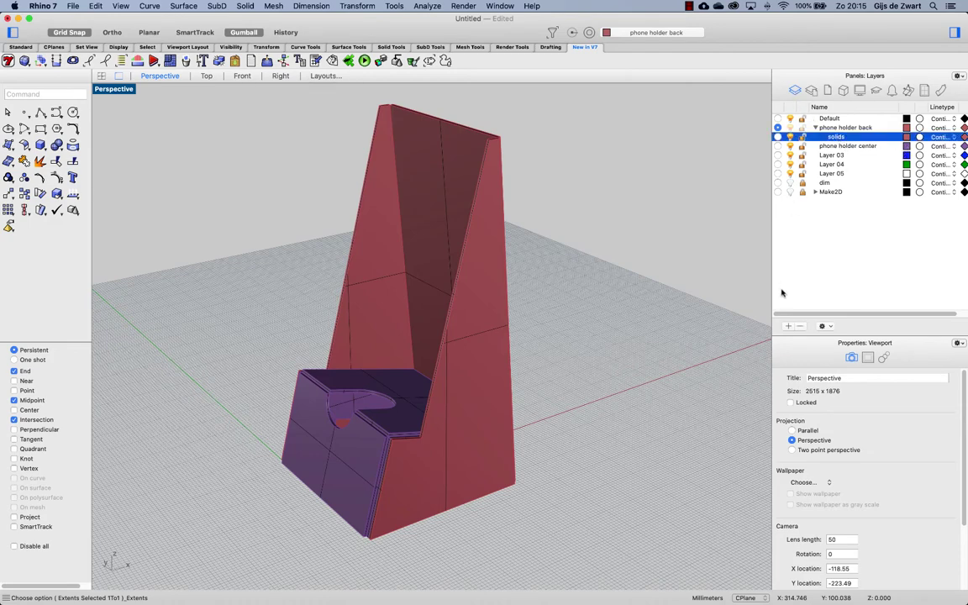
left_click(789, 326)
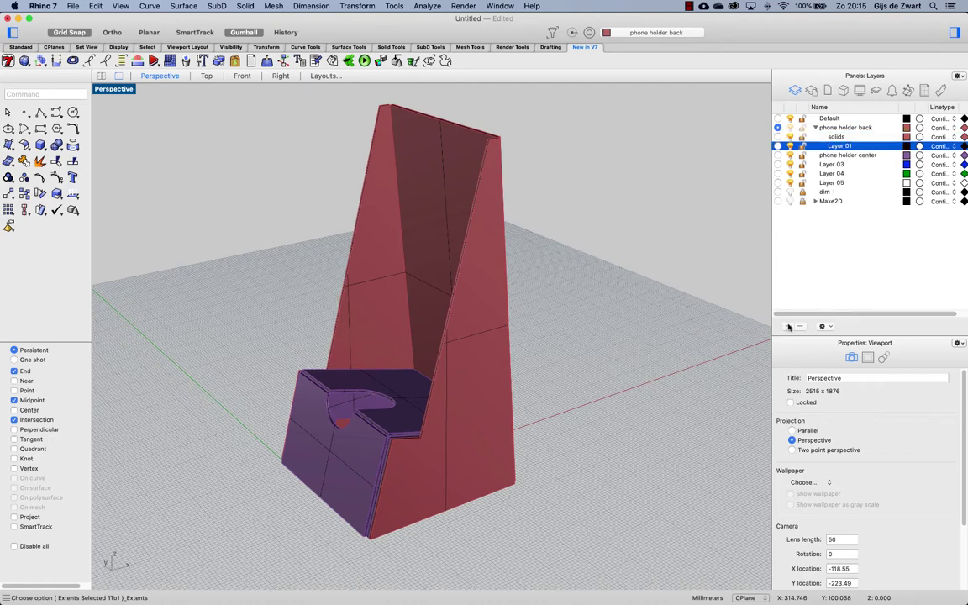
double_click(841, 147)
type("surfaces")
key("Return")
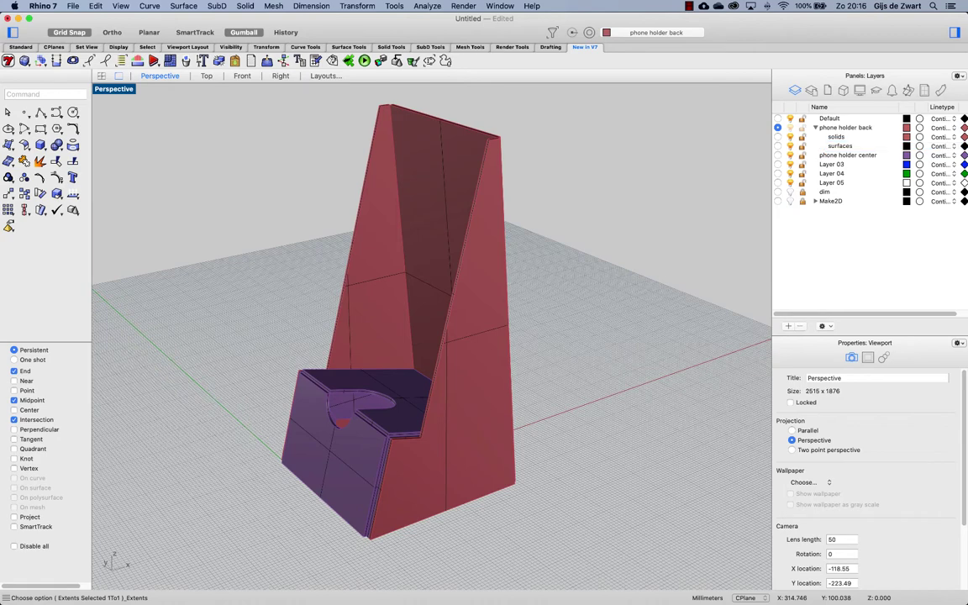
left_click(828, 156)
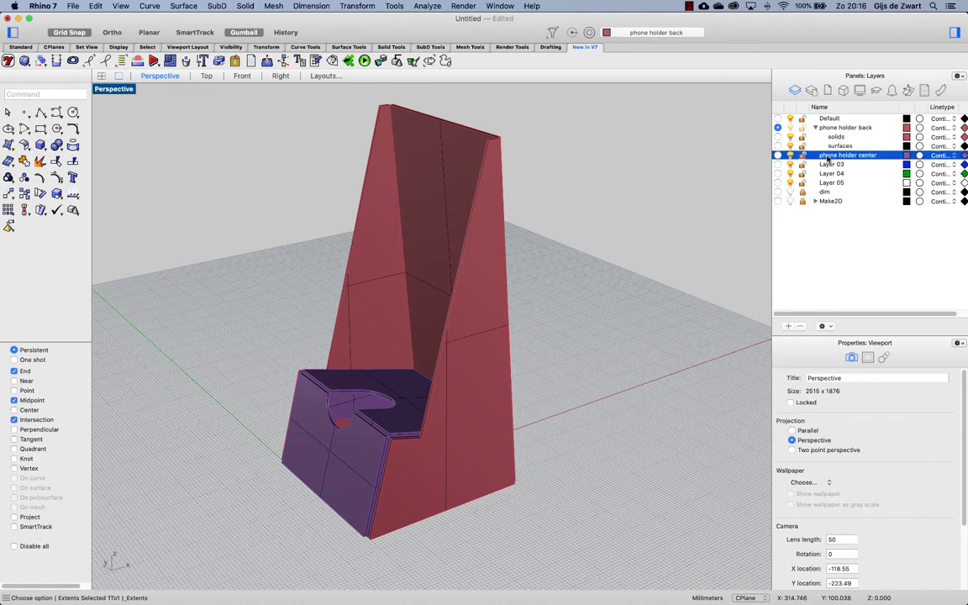
key("super+v")
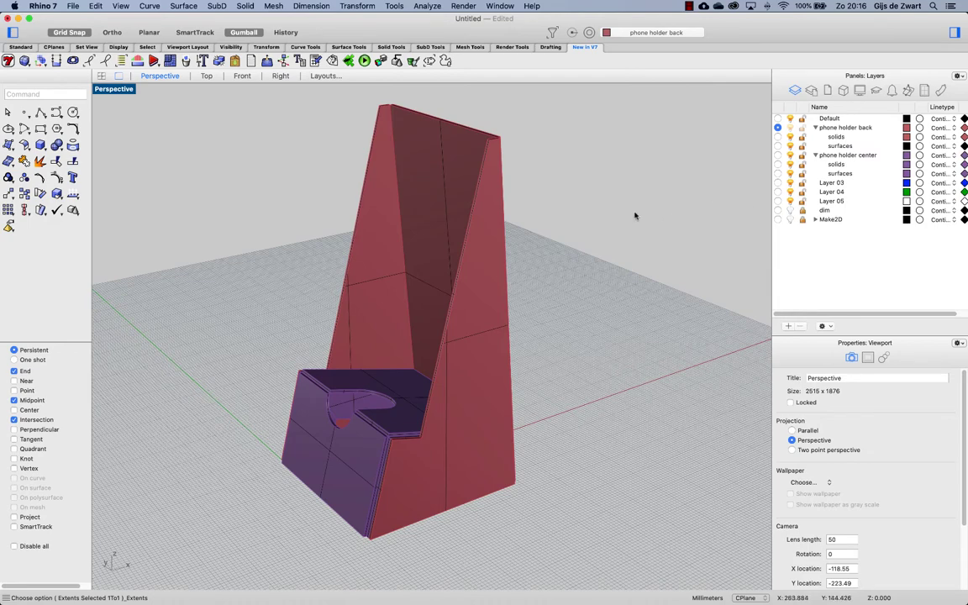
- Move the right back piece, left side panel and back plate onto phone holder back's solids sublayer
left_click(480, 163)
left_click(391, 138, "shift")
left_click(458, 150, "shift")
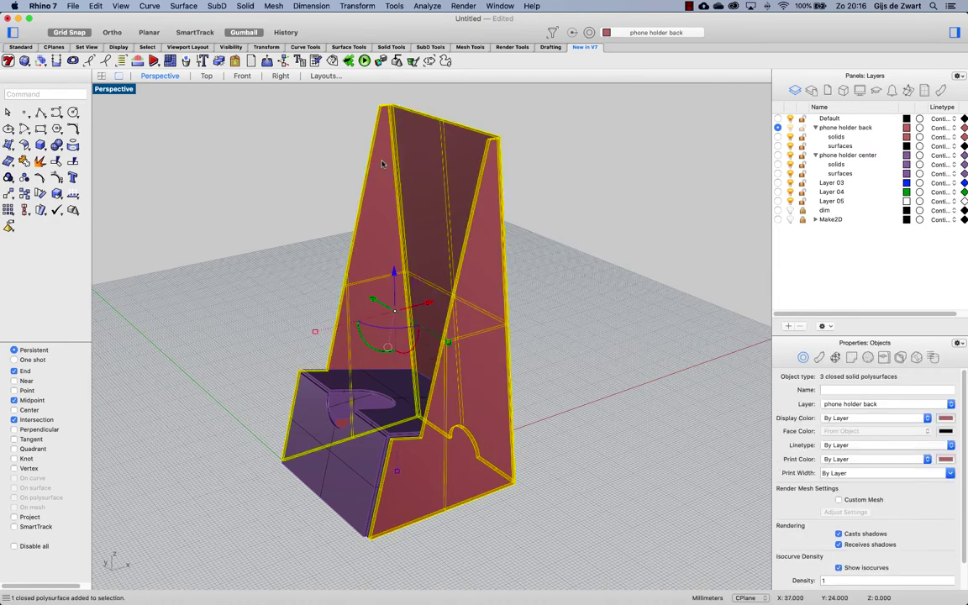
right_click(843, 136)
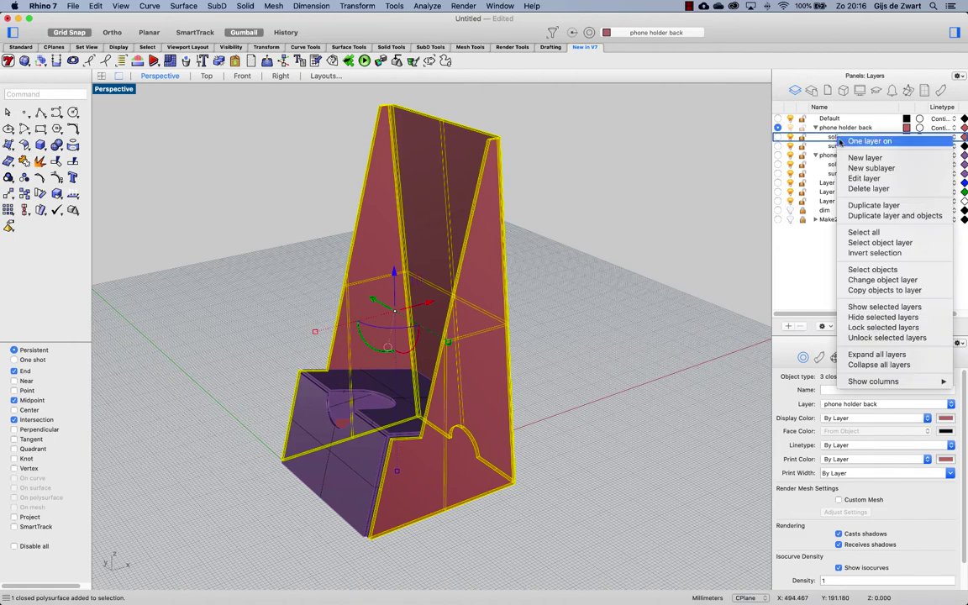
left_click(878, 280)
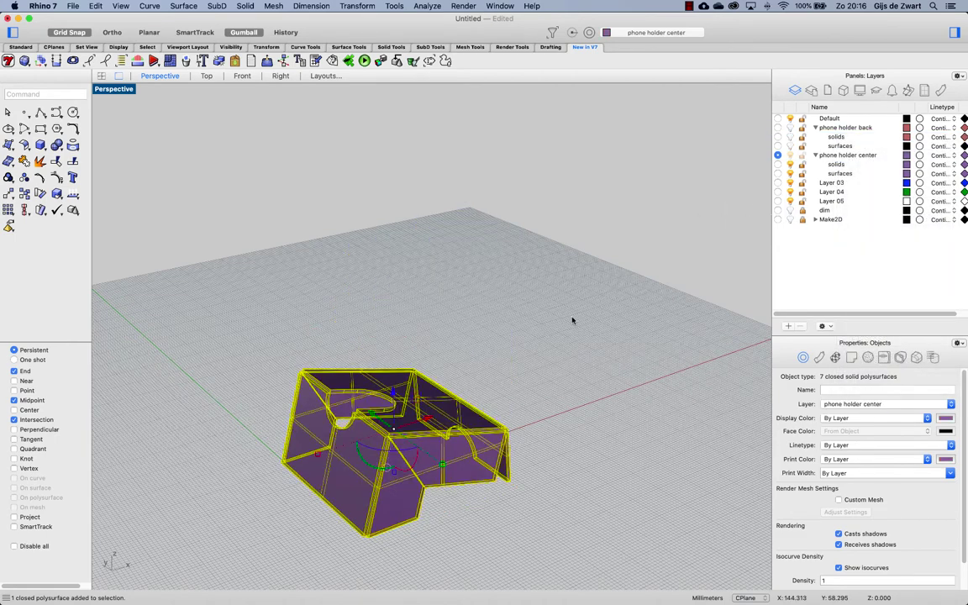
- Move the base pieces onto phone holder center's solids sublayer
right_click(840, 163)
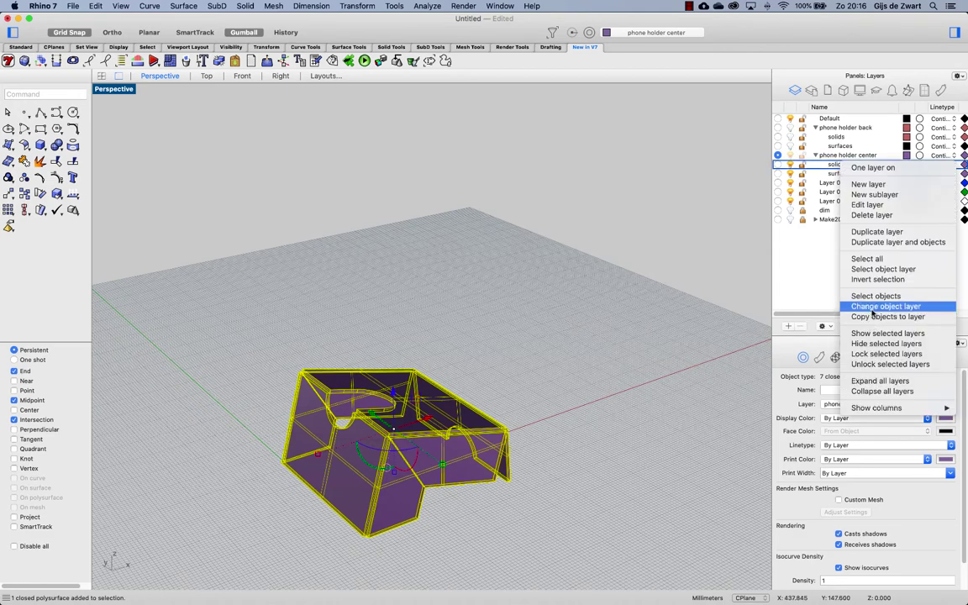
left_click(874, 307)
left_click(691, 255)
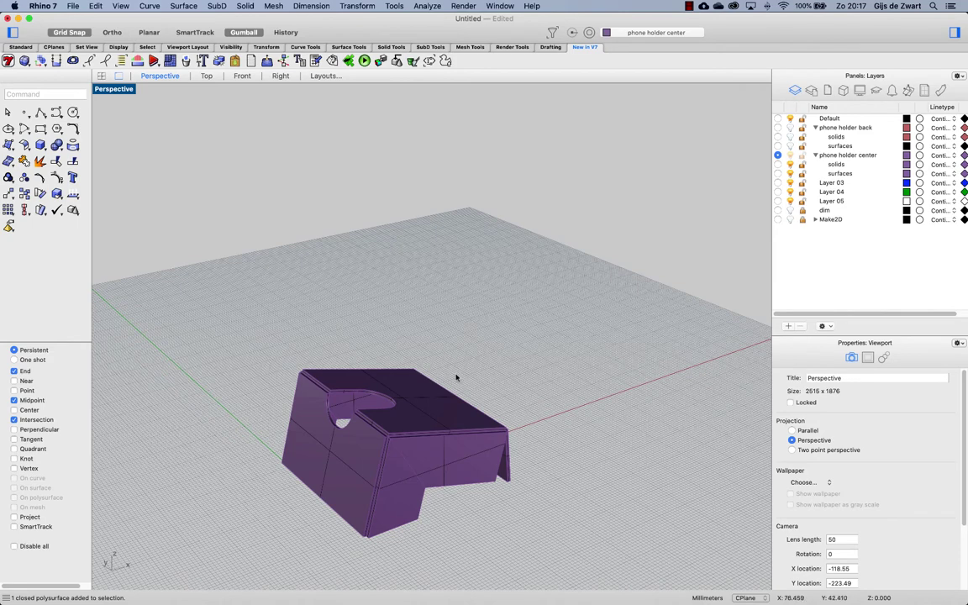
right_click_drag(456, 377, 580, 358)
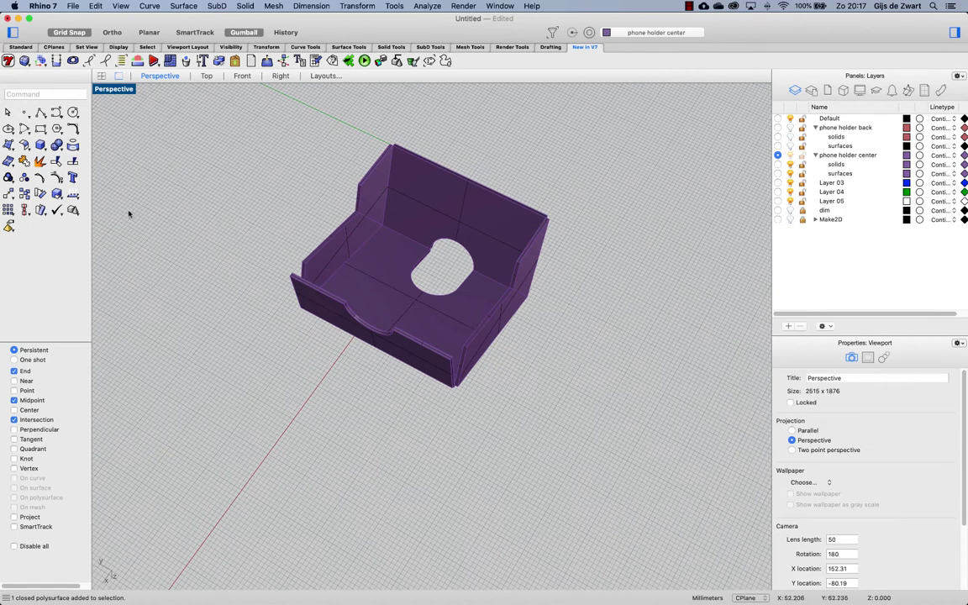
- Extract copies of the holder's seven inner wall and floor faces onto the center's surfaces sublayer
left_click(40, 161)
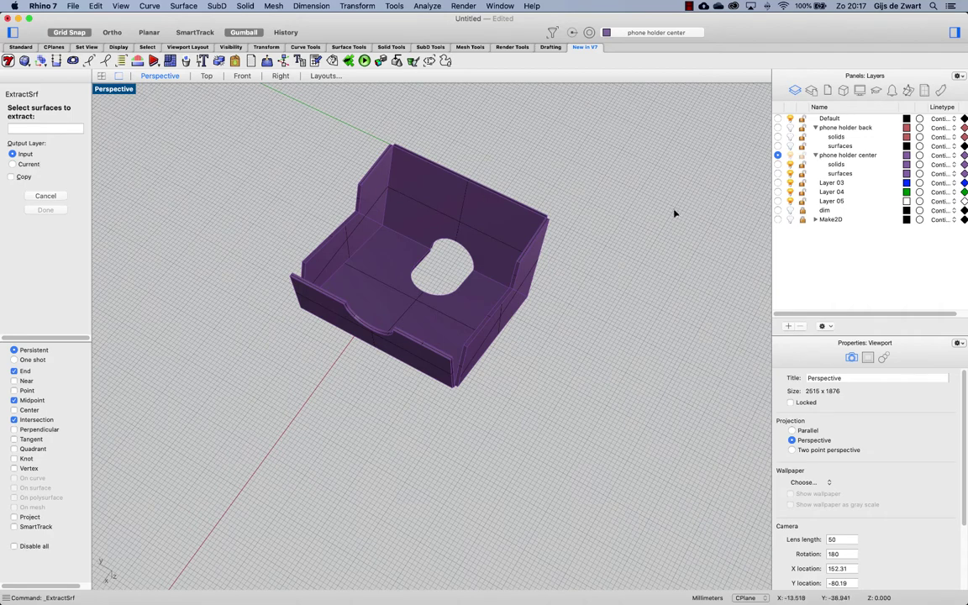
left_click(778, 173)
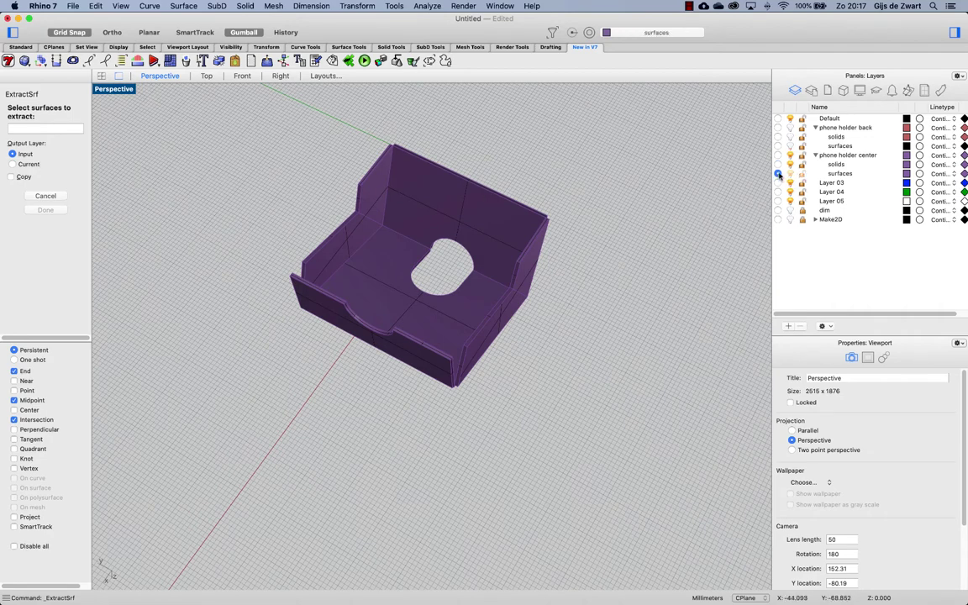
left_click(23, 165)
left_click(15, 178)
left_click(339, 207)
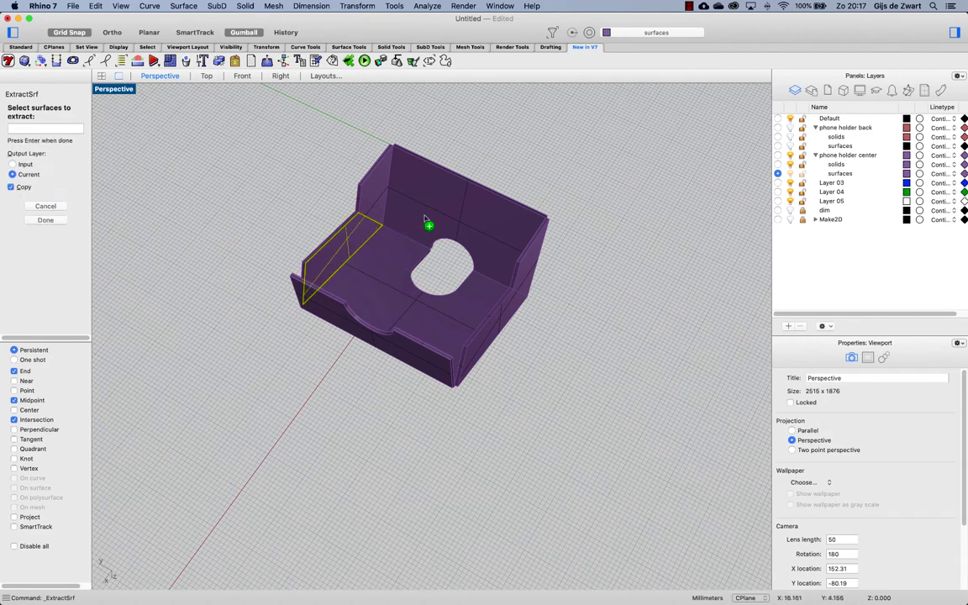
left_click(397, 202)
left_click(396, 202)
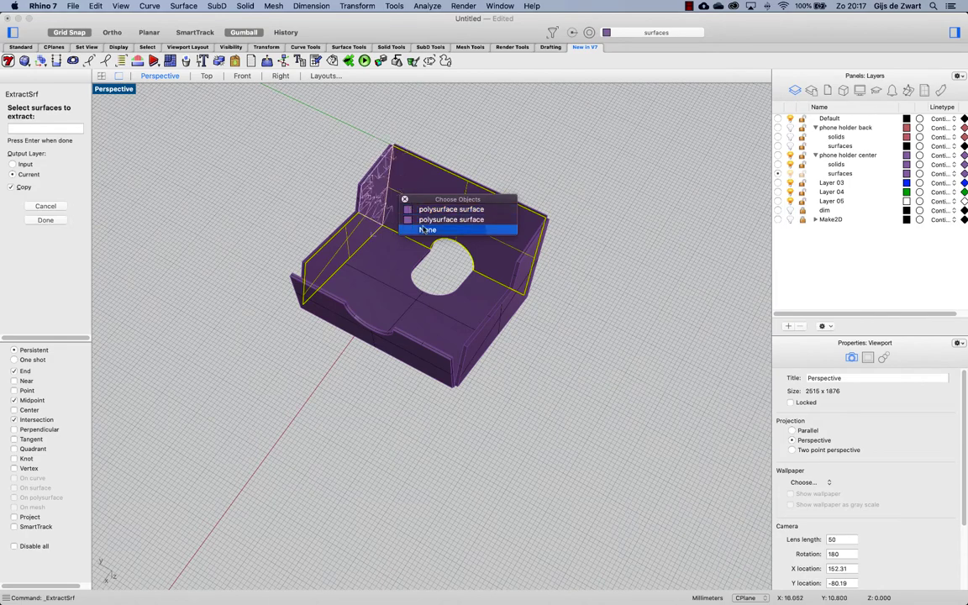
left_click(382, 201)
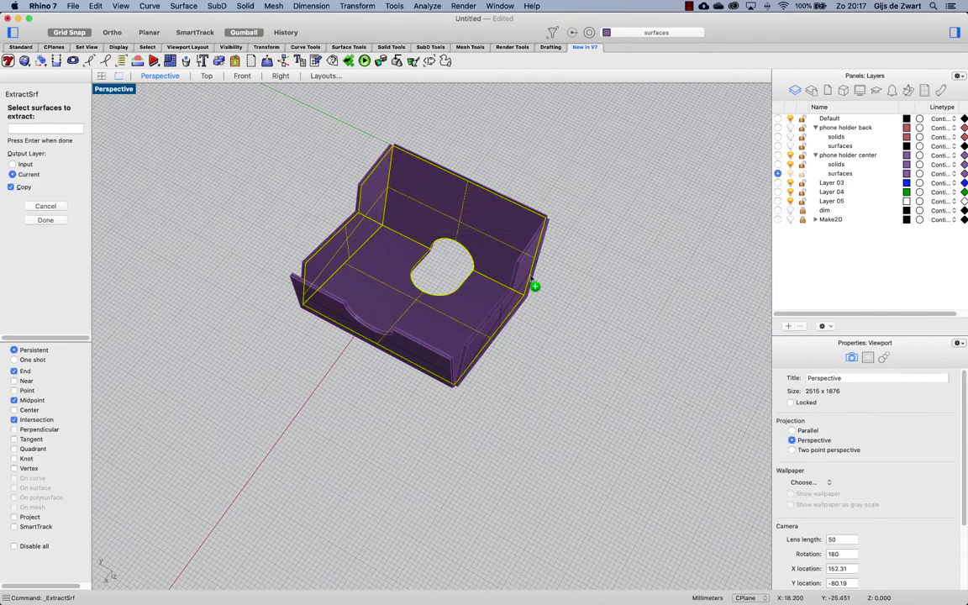
right_click_drag(537, 287, 395, 442)
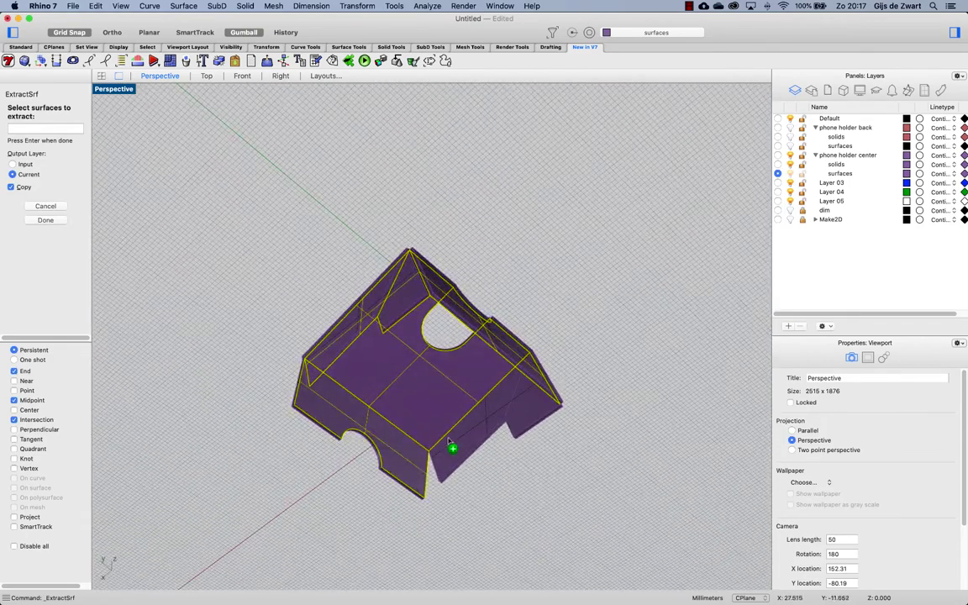
right_click(523, 419)
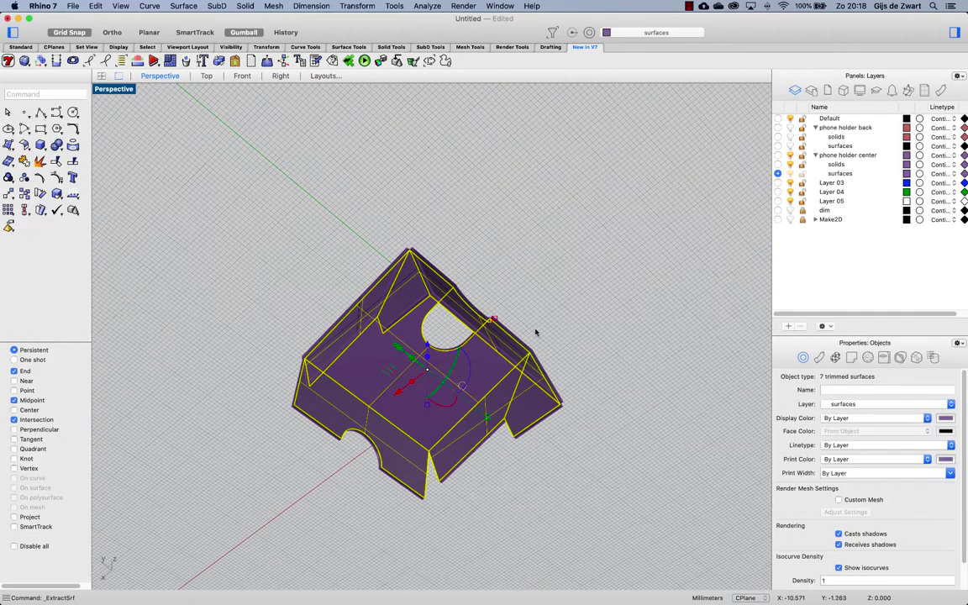
- Hide the center's solids sublayer and join the seven extracted surfaces into one polysurface
left_click(790, 166)
right_click_drag(517, 194, 434, 269)
left_click(21, 146)
right_click_drag(495, 324, 304, 156)
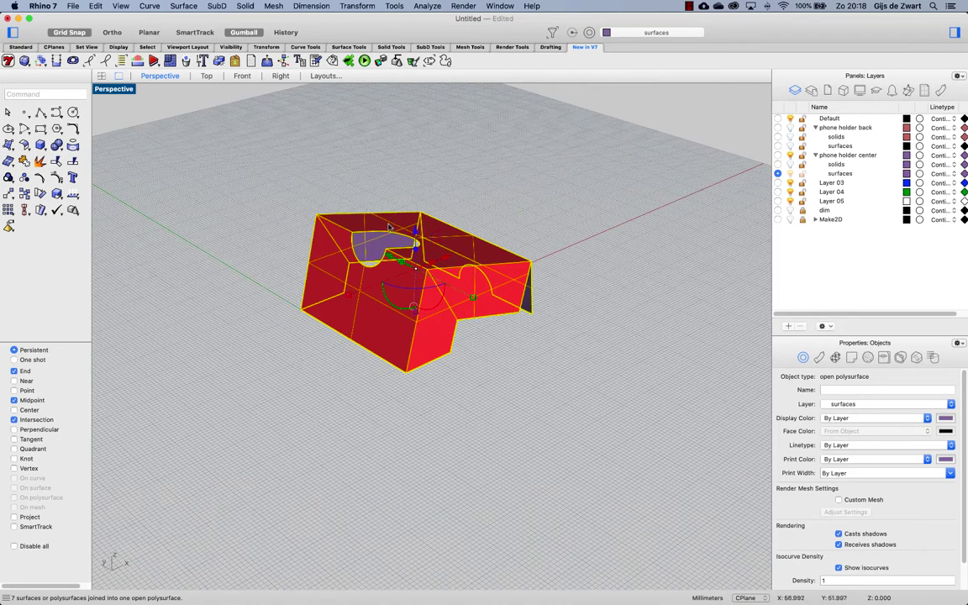
- Unroll the joined polysurface with UnrollSrf and move the flat pattern clear of the part
type("unrollSrf")
key("Return")
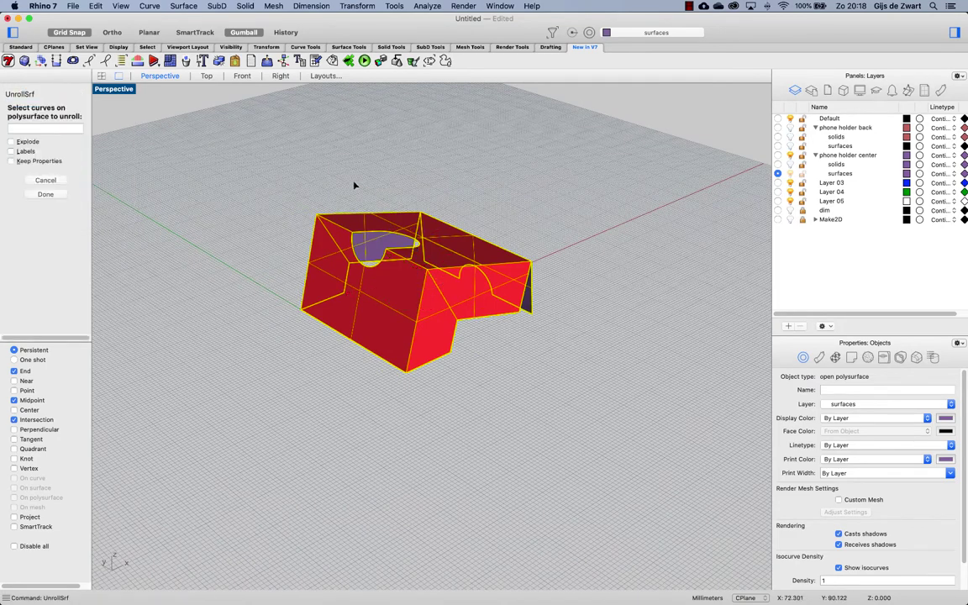
key("Return")
right_click_drag(352, 183, 489, 207)
left_click_drag(489, 207, 731, 340)
right_click_drag(731, 341, 579, 274)
scroll(579, 274, "down", 3)
left_click_drag(521, 320, 576, 237)
left_click(589, 207)
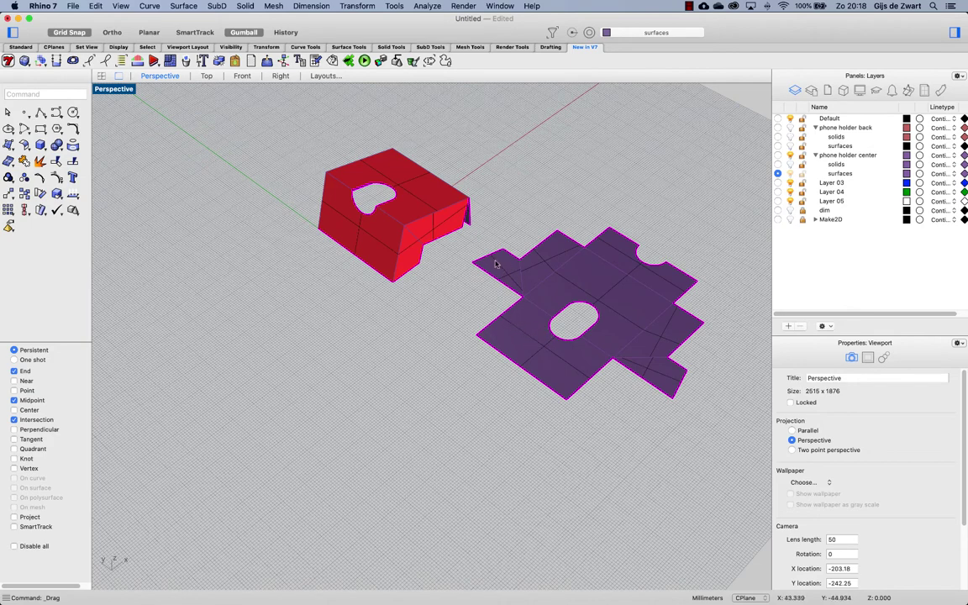
right_click_drag(518, 336, 453, 328)
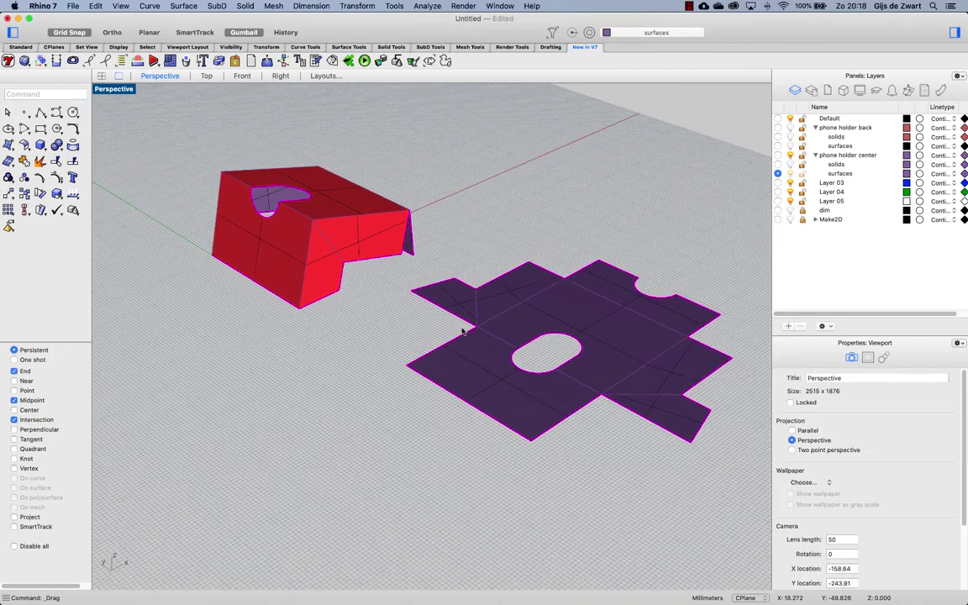
left_click(548, 334)
- Delete the trial flat pattern and unjoin a corner seam of the holder's polysurface with UnjoinEdge
key("Delete")
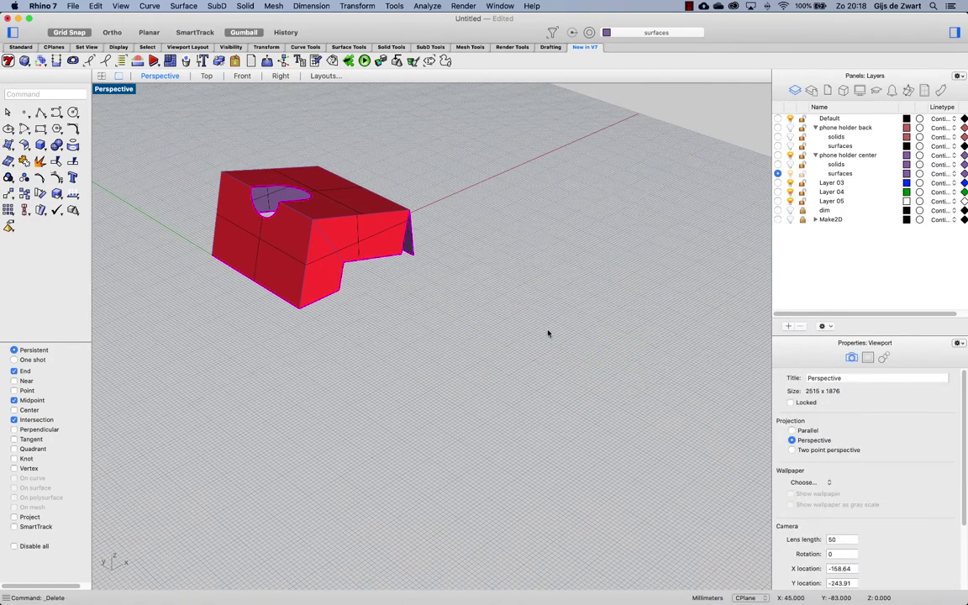
right_click_drag(548, 333, 416, 212)
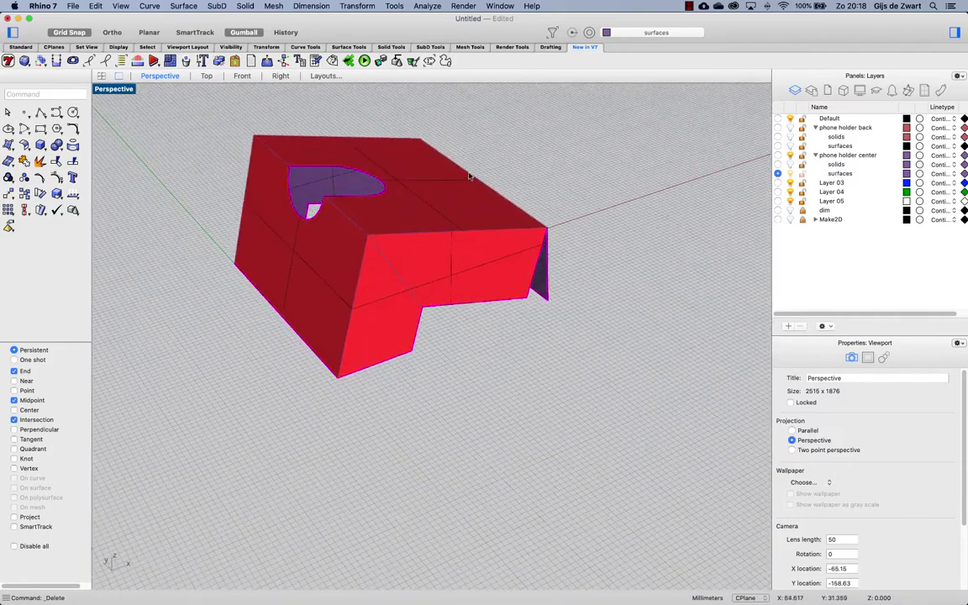
type("Un")
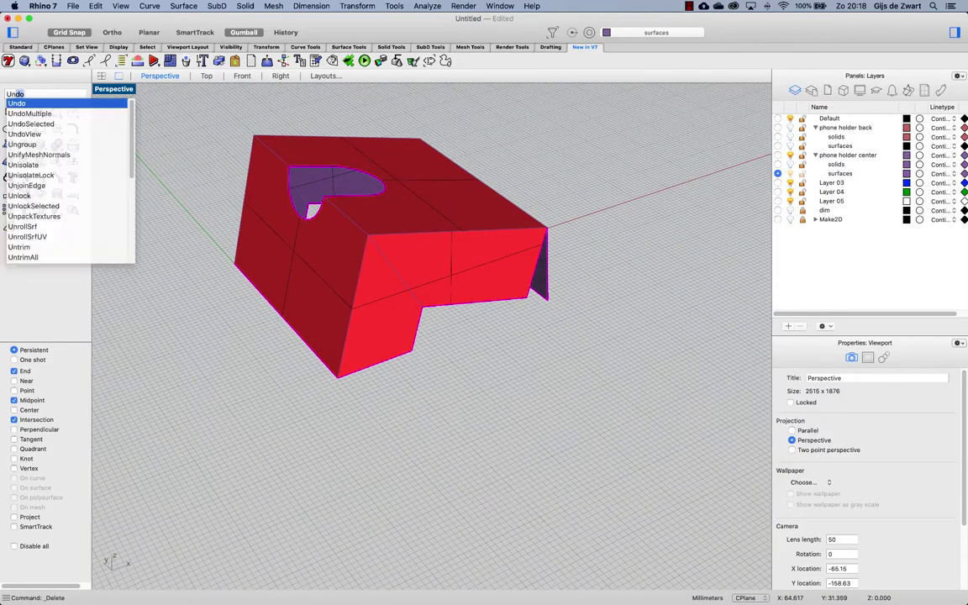
type("joined")
key("Return")
right_click_drag(396, 274, 349, 294)
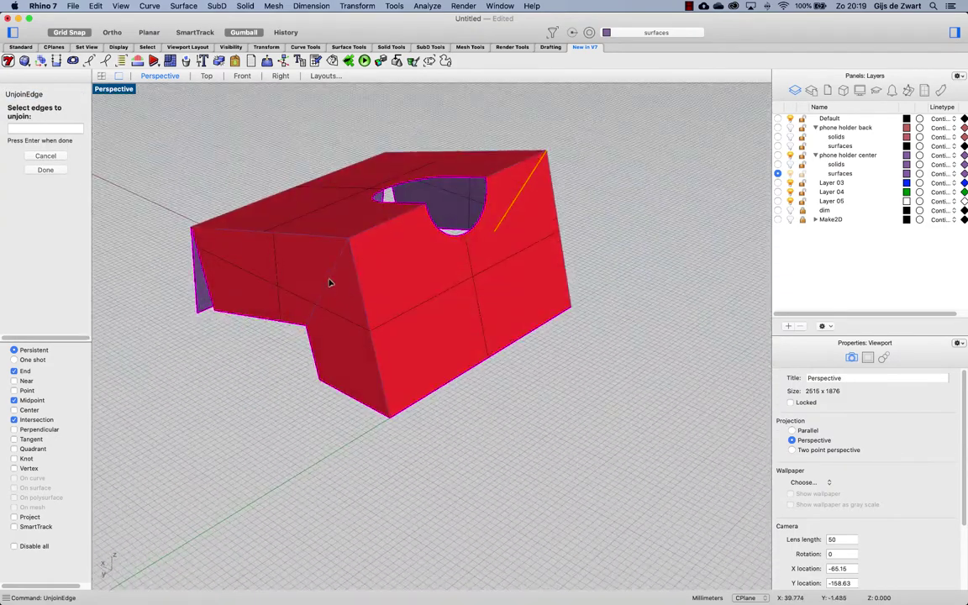
right_click(331, 280)
right_click_drag(534, 303, 447, 304)
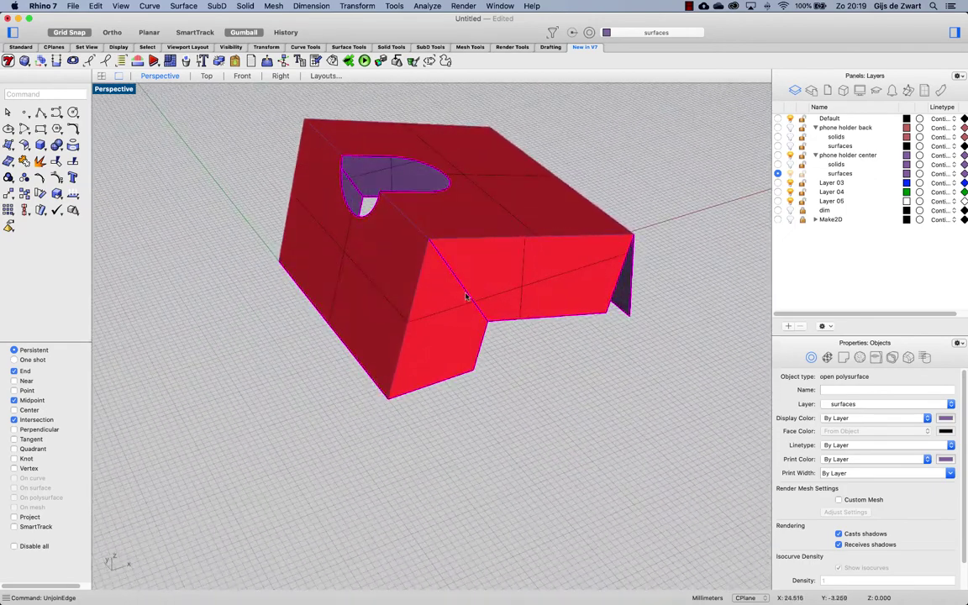
right_click_drag(553, 357, 496, 335)
left_click(341, 288)
scroll(341, 288, "down", 3)
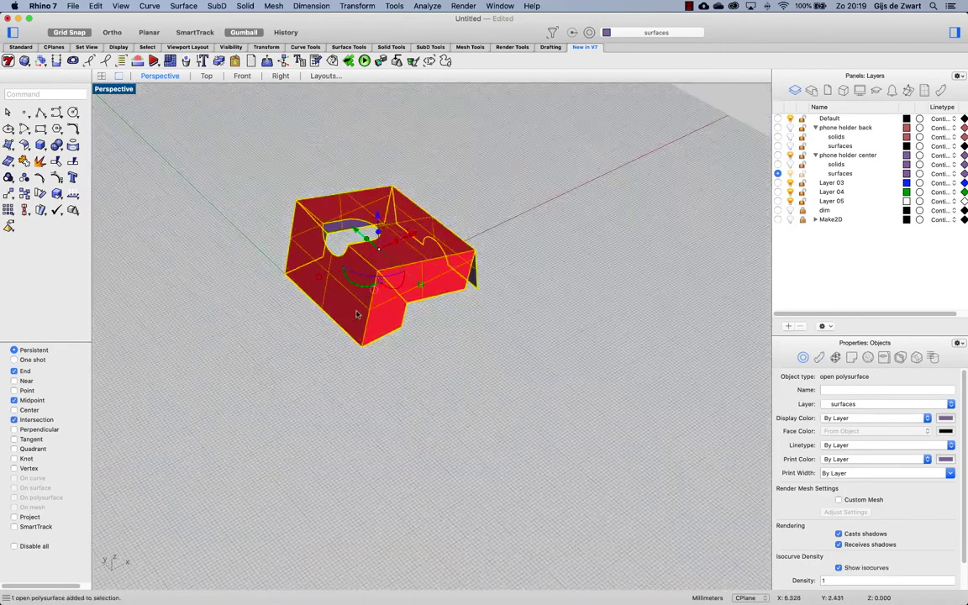
- Unroll the re-split polysurface and place the flat cross-shaped pattern beside the red part
type("UnrollSrf")
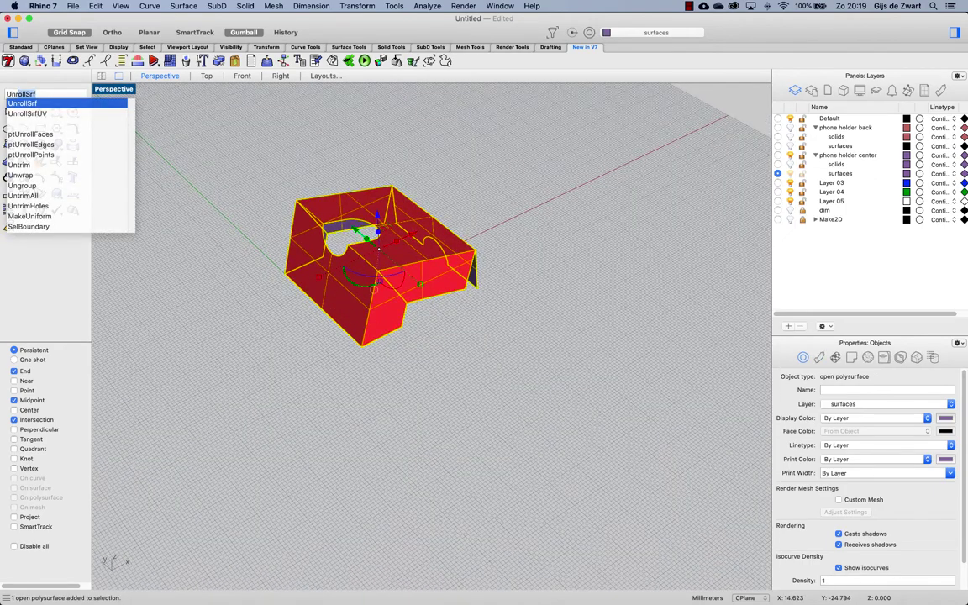
key("Return")
key("Return")
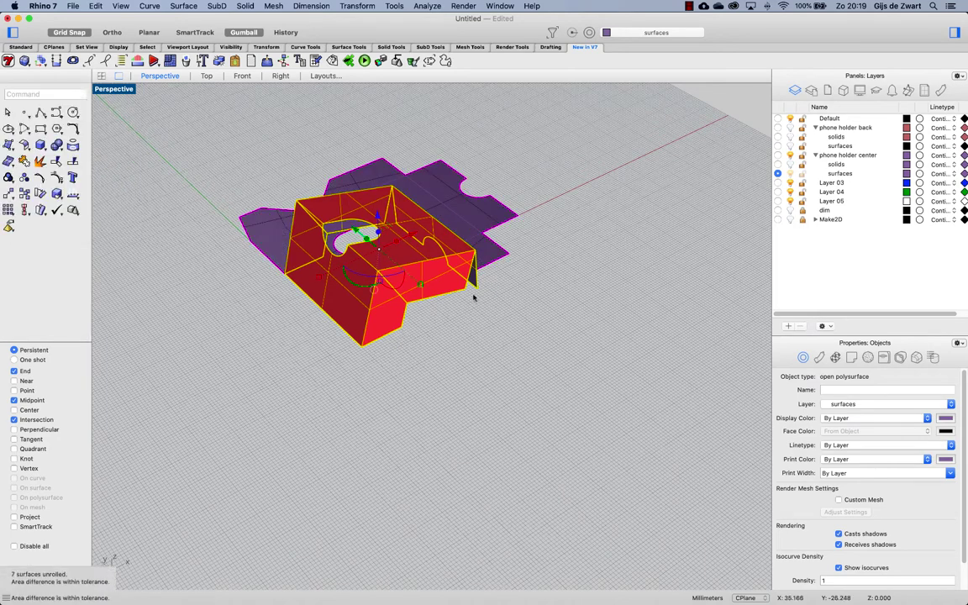
left_click_drag(481, 228, 660, 438)
right_click_drag(661, 438, 573, 289)
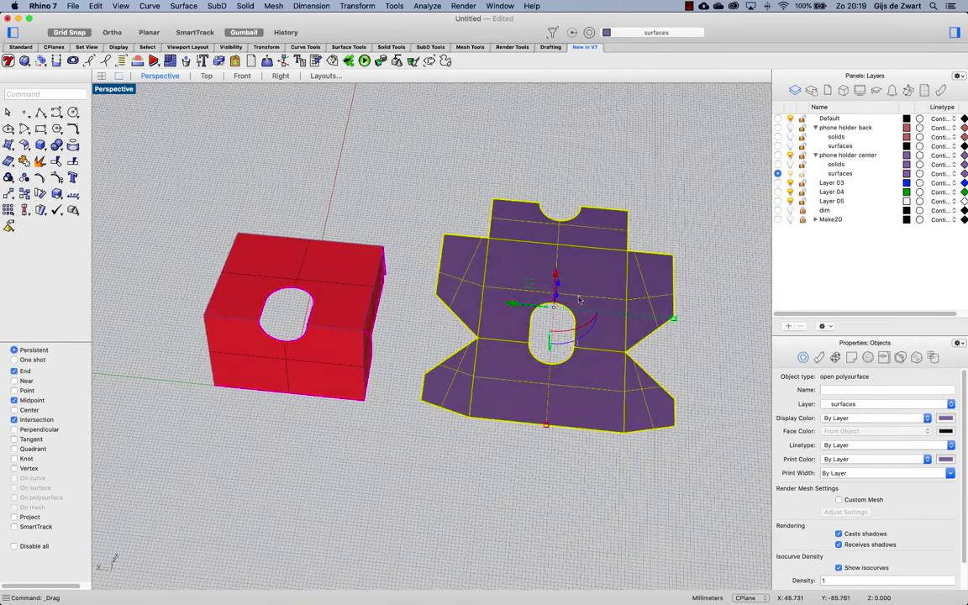
right_click_drag(523, 265, 496, 202, "shift")
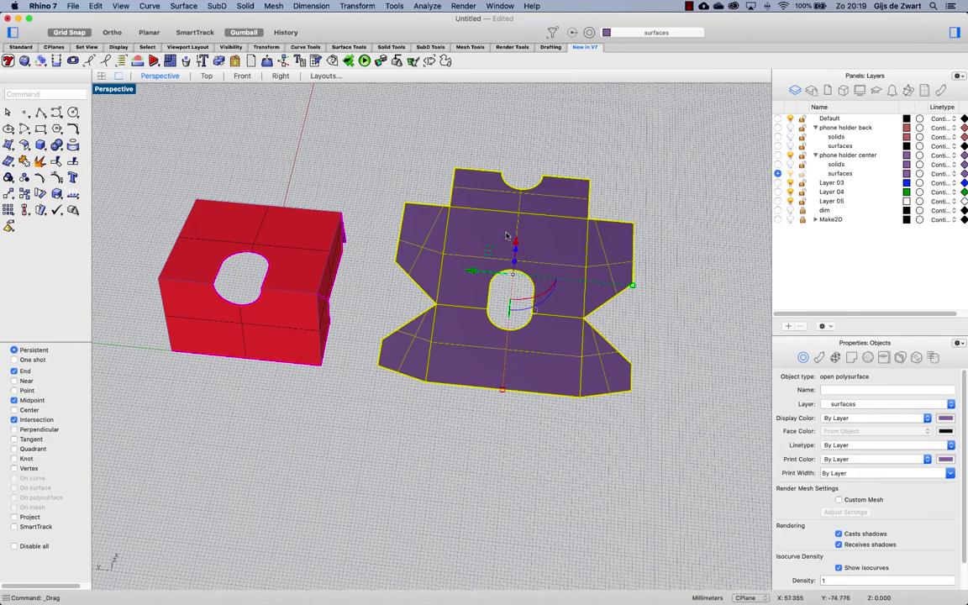
right_click_drag(496, 305, 515, 239)
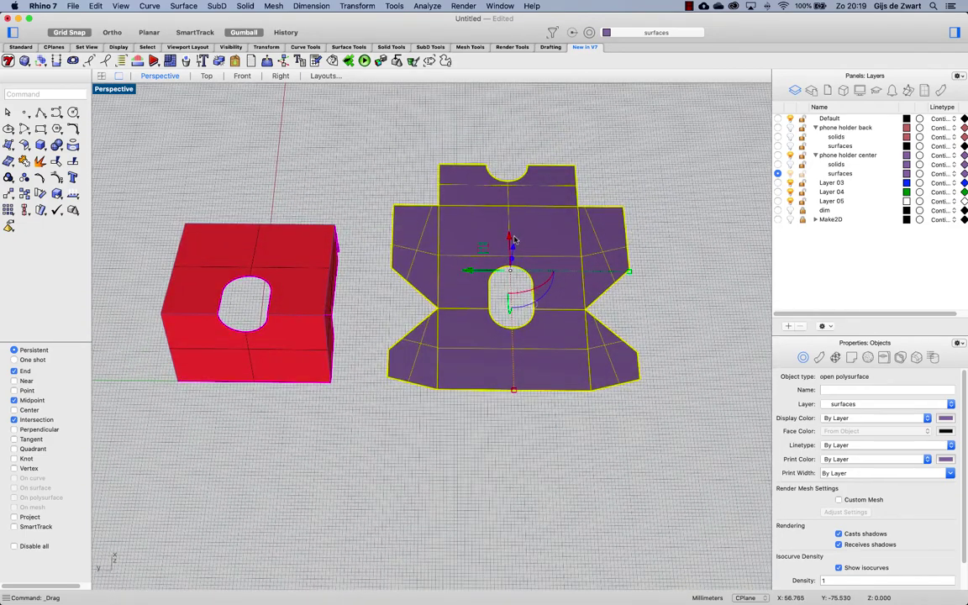
- Trace the flat pattern's outline and hole border as curves with DupBorder
type("Dup")
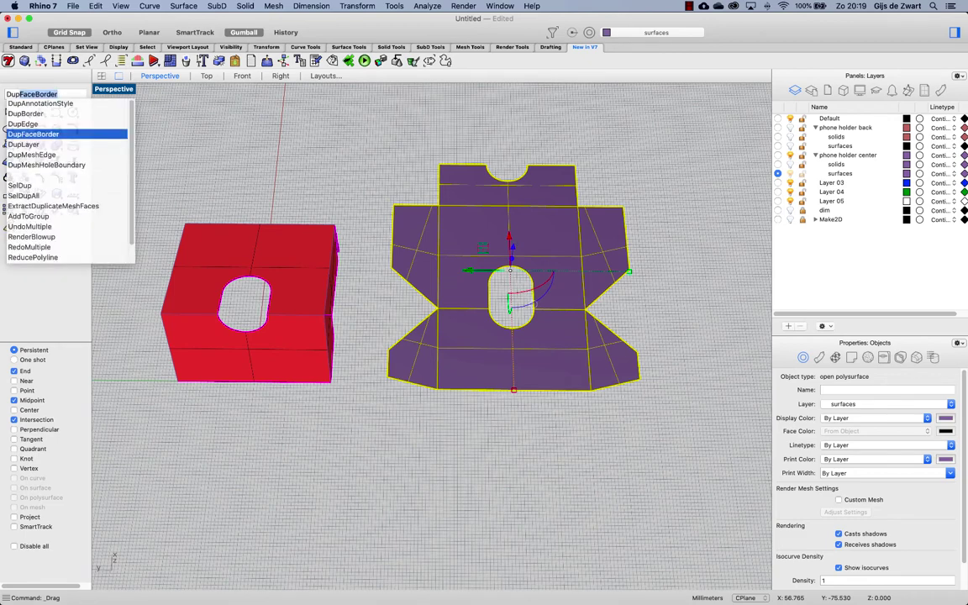
type("B")
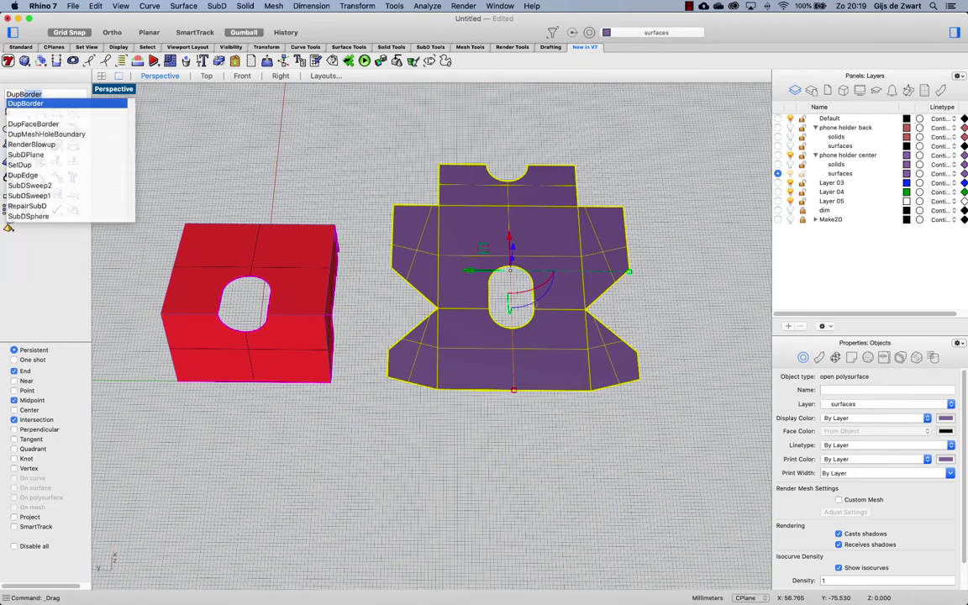
key("Return")
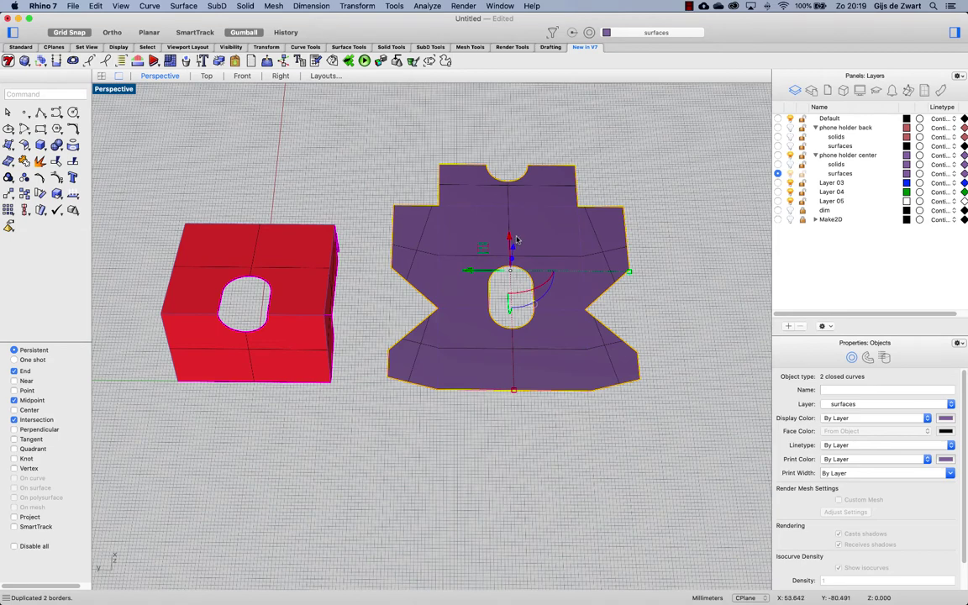
left_click(663, 229)
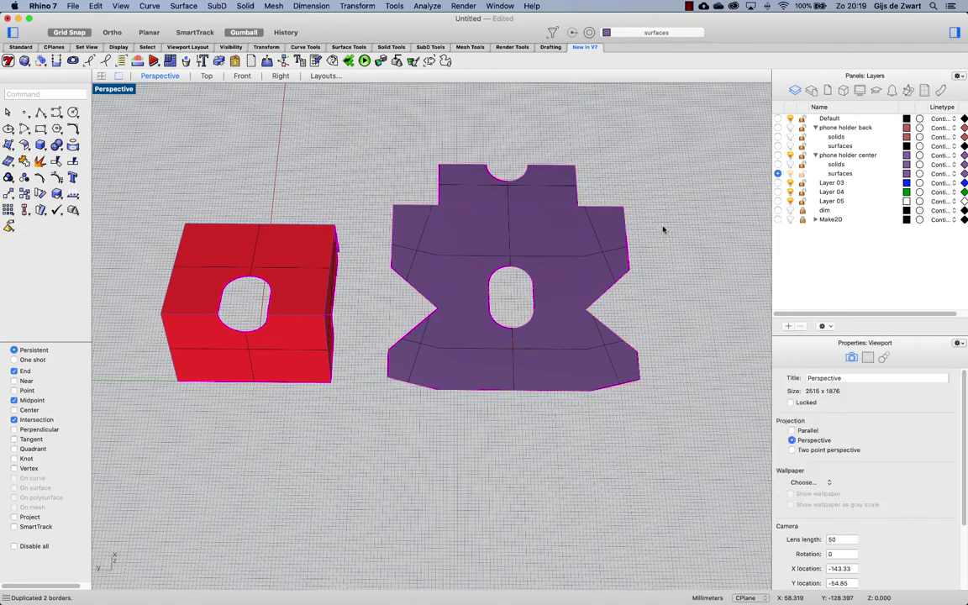
- Copy the seven fold-line edges of the pattern as curves with DupEdge
type("dupedge")
key("Return")
left_click(514, 206)
left_click(439, 249)
left_click(454, 310)
left_click(439, 333)
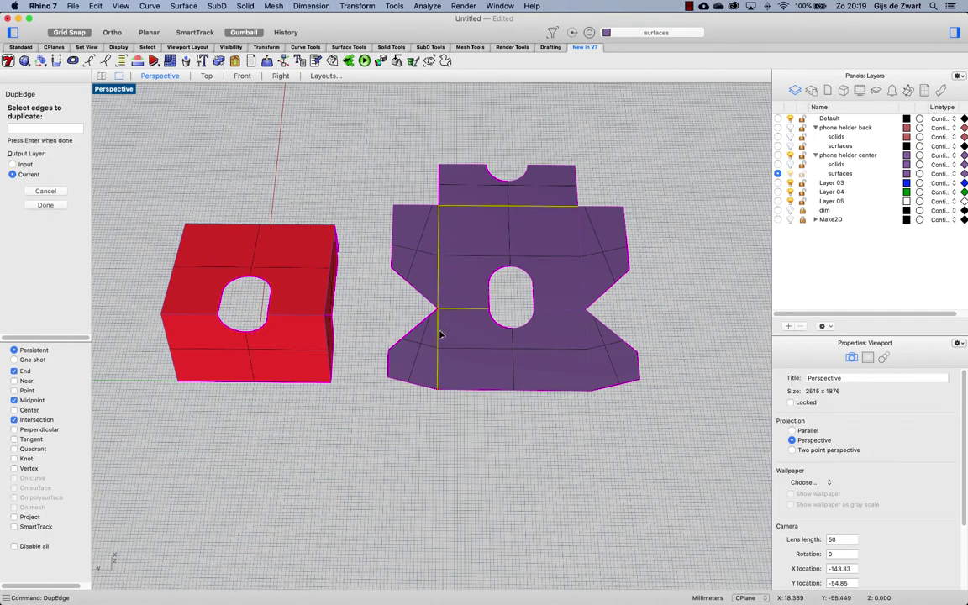
left_click(587, 336)
left_click(572, 312)
left_click(582, 298)
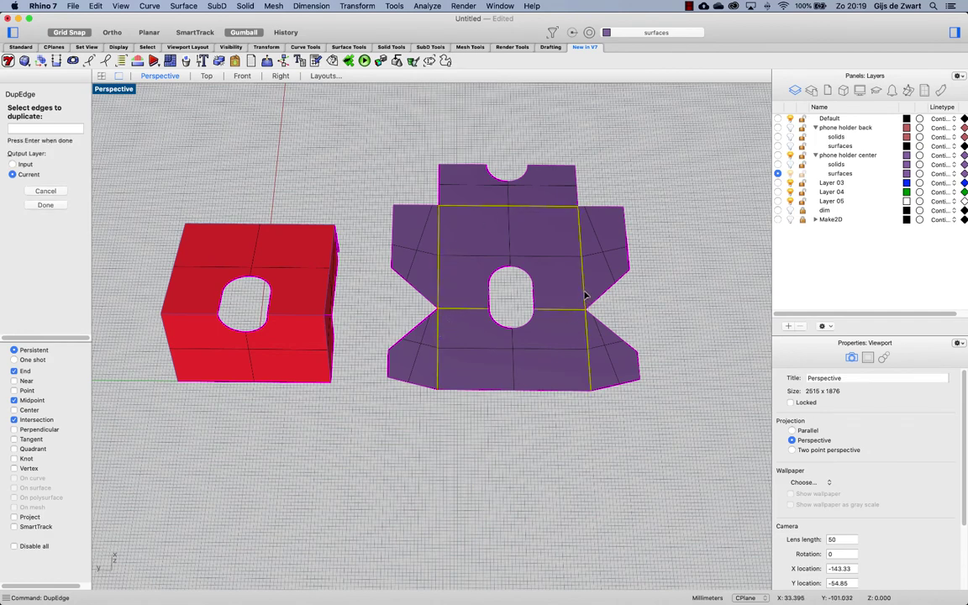
key("Return")
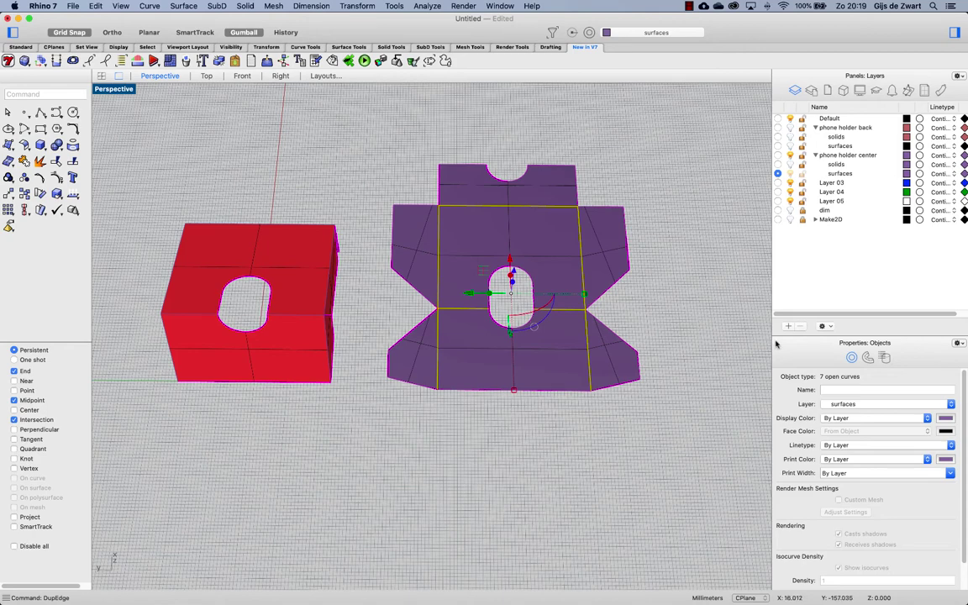
- Set the fold curves' linetype to Dashed and delete the flat purple surface
left_click(850, 445)
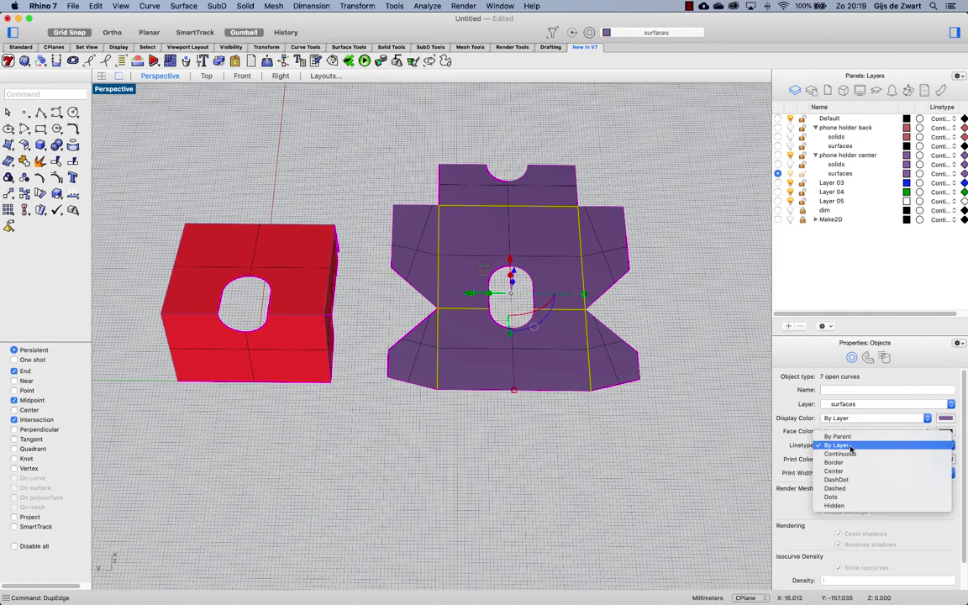
left_click(844, 491)
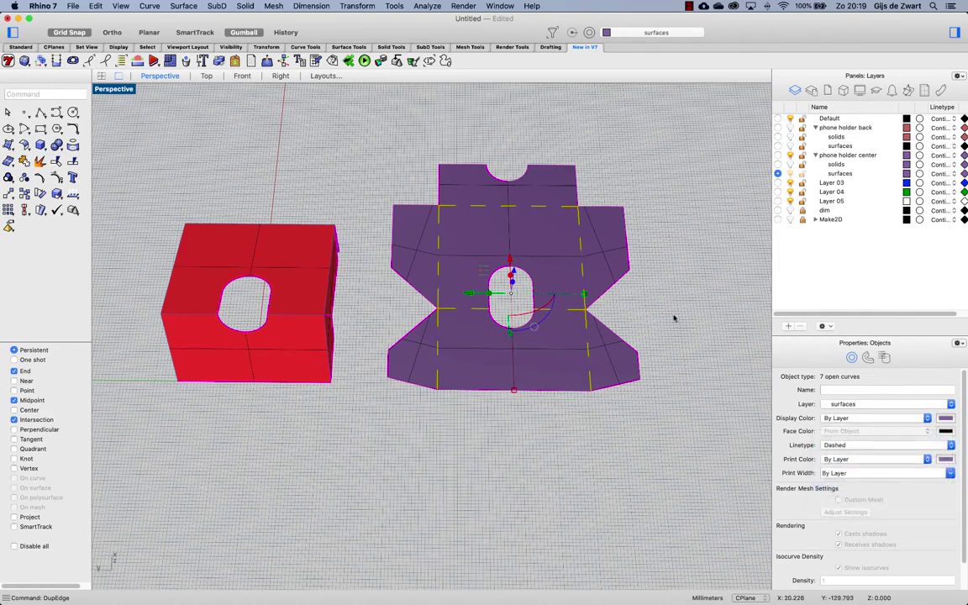
left_click(602, 251)
key("Delete")
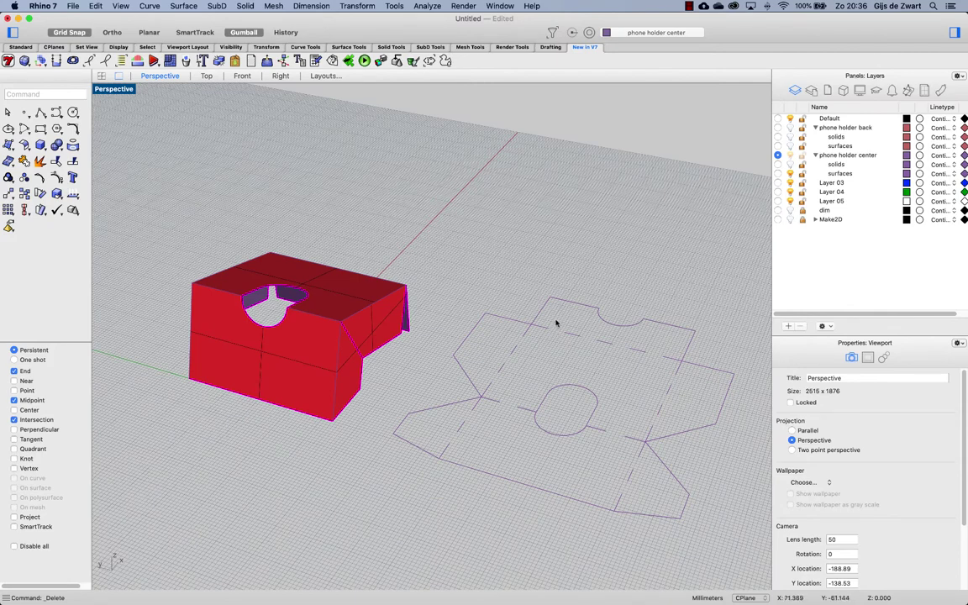
- Set phone holder back current, hide the phone holder center layer, and make the back's surfaces sublayer current
left_click(778, 127)
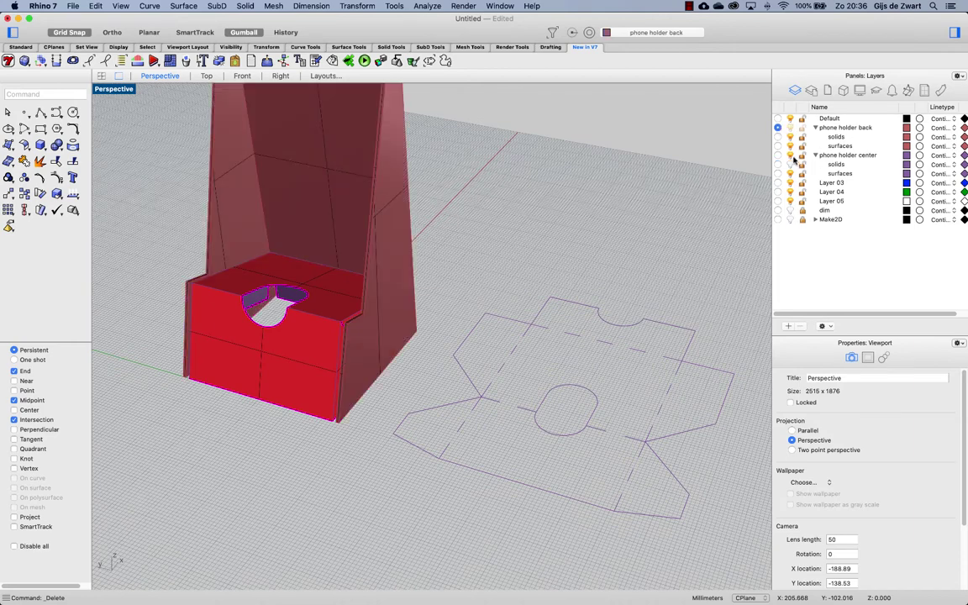
left_click(790, 155)
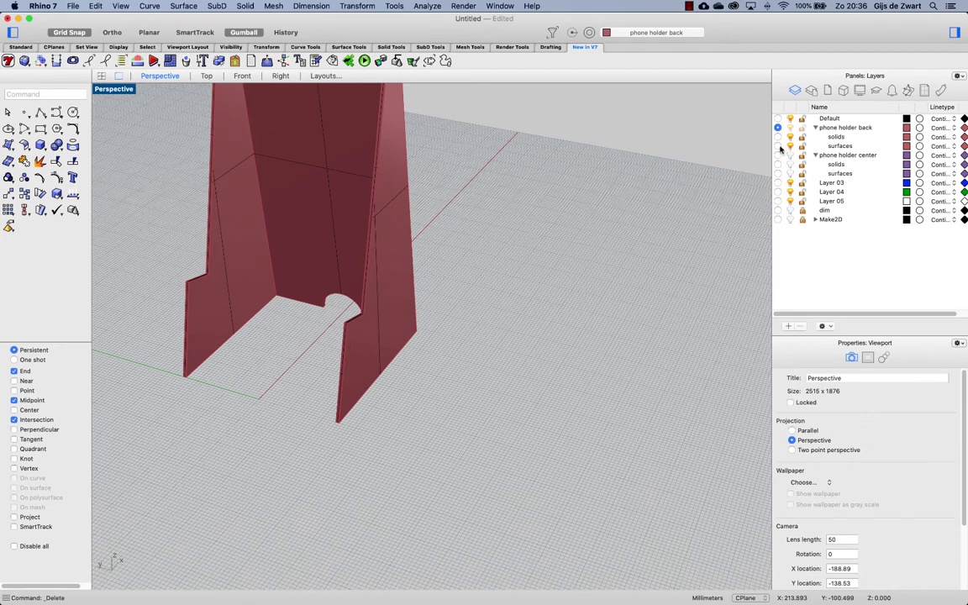
left_click(778, 146)
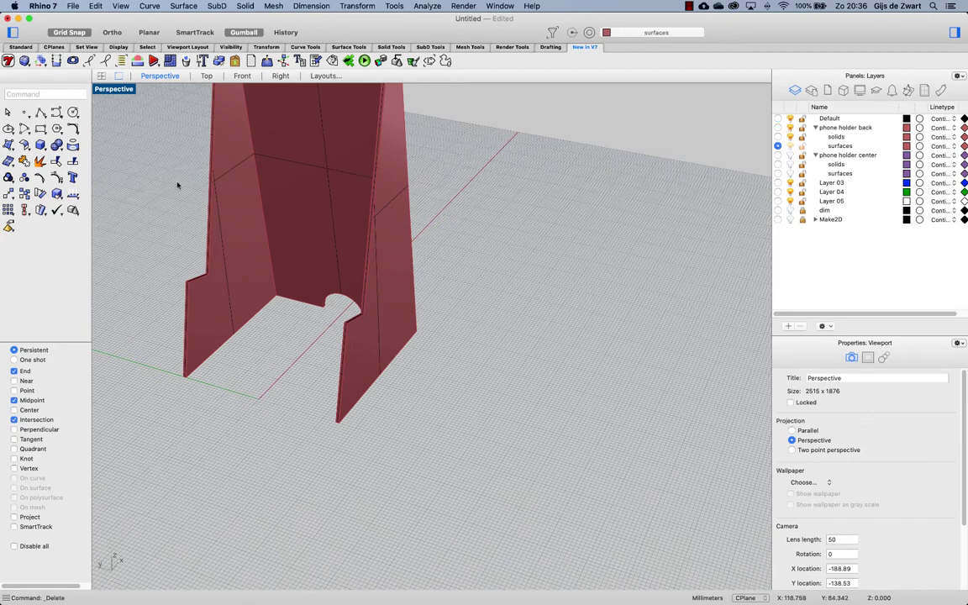
- Copy three faces of the phone holder back out as surfaces with ExtractSrf
left_click(40, 145)
left_click(257, 240)
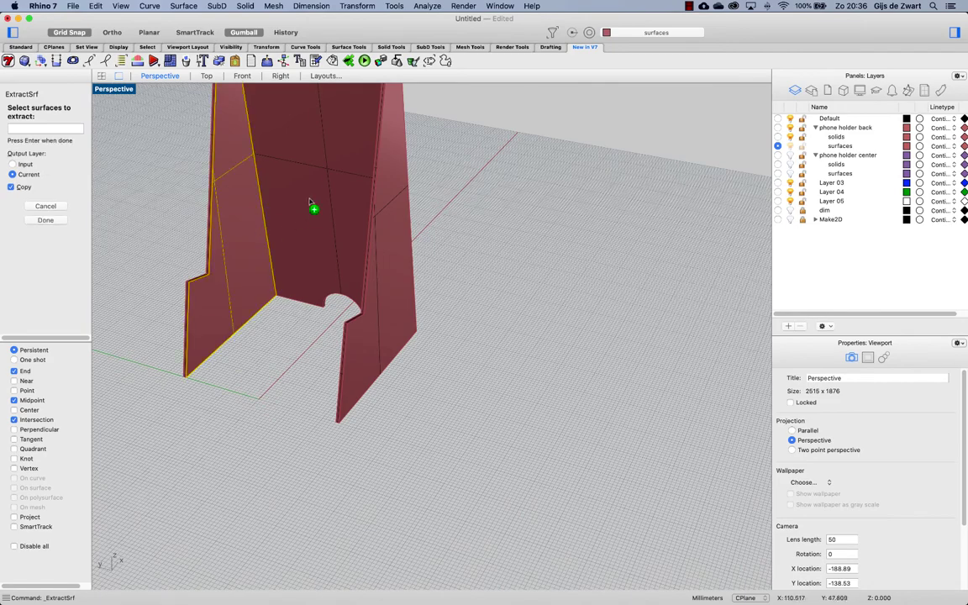
left_click(314, 268)
right_click_drag(313, 268, 428, 251)
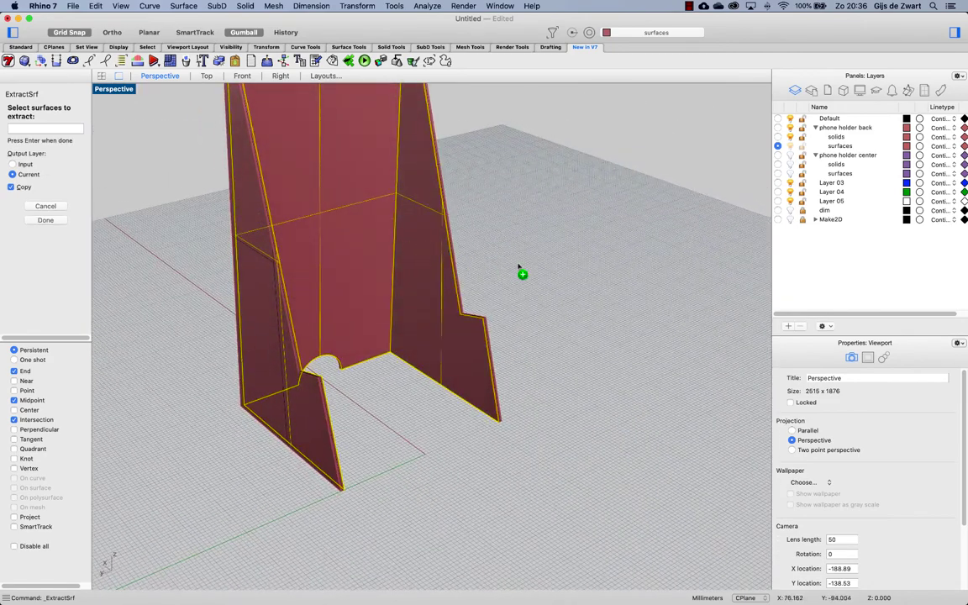
scroll(527, 275, "right", 5)
right_click_drag(512, 275, 557, 378)
key("Return")
- Join the three copied surfaces into one polysurface and hide the solid back layer
key("super+j")
left_click(791, 136)
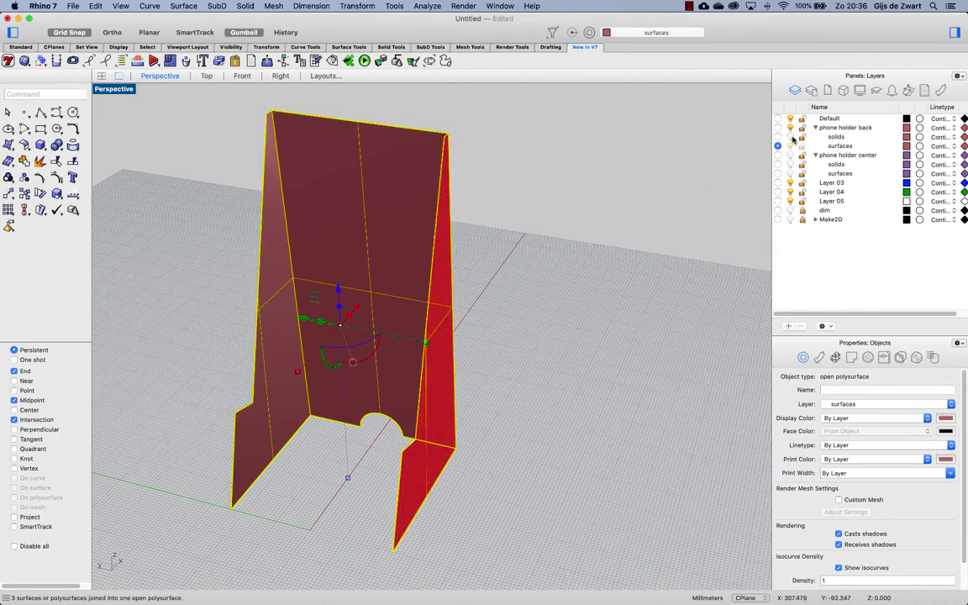
scroll(504, 236, "down", 4)
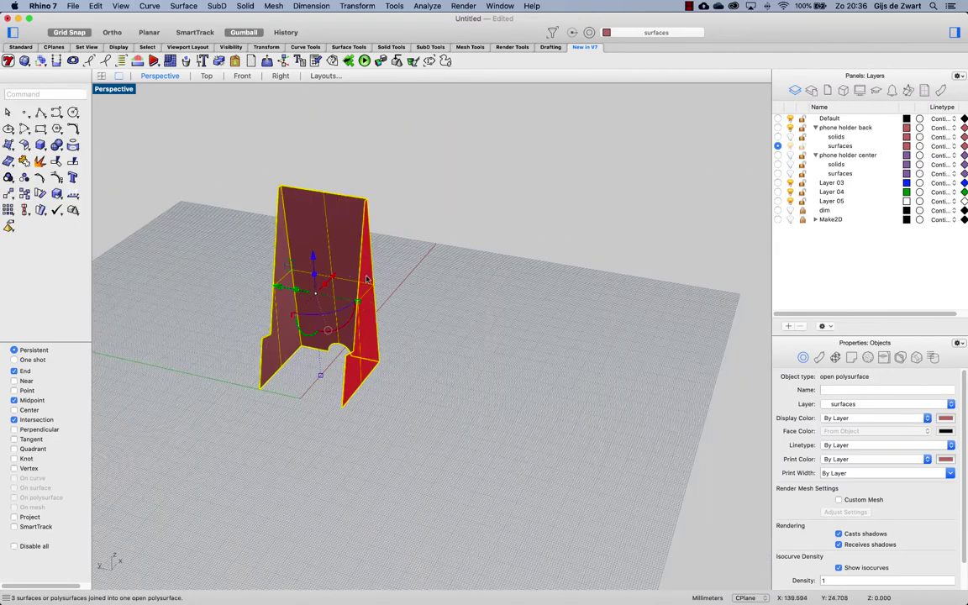
scroll(366, 280, "up", 1)
- Unroll the joined back surfaces flat, rotate the piece -90° about its corner, and move it beside the folded part
type("unrollsrf")
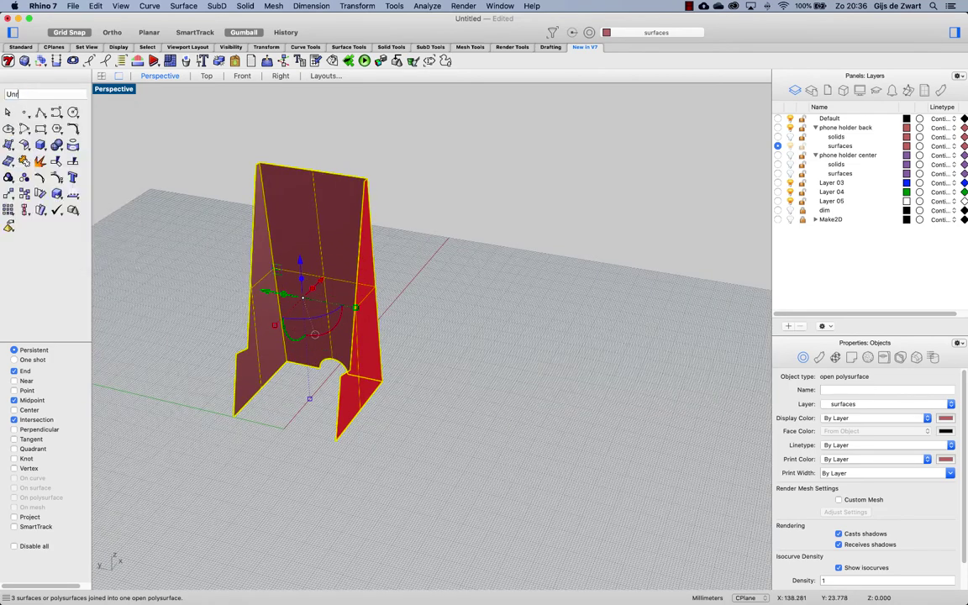
key("Return")
key("Return")
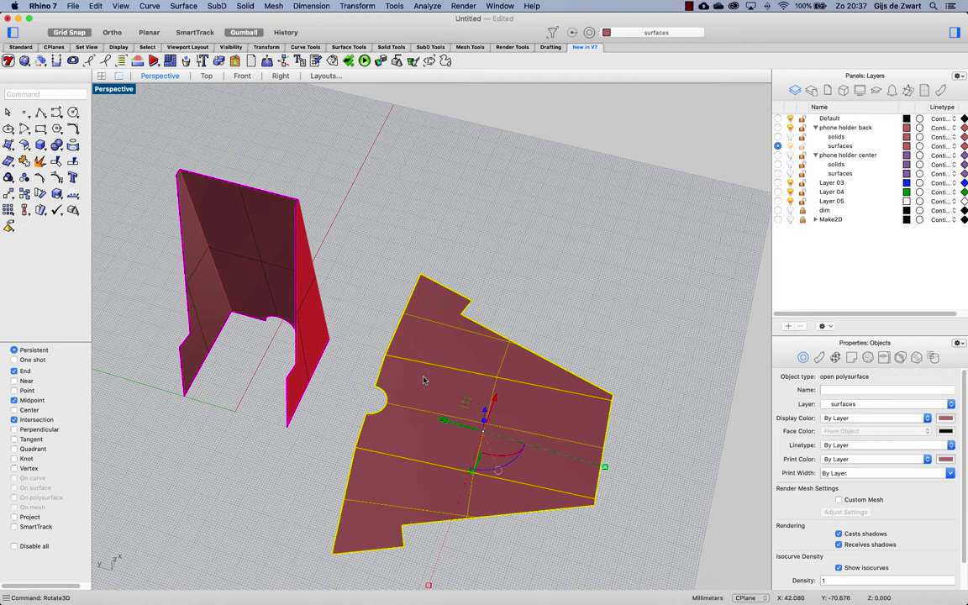
type("Rotate")
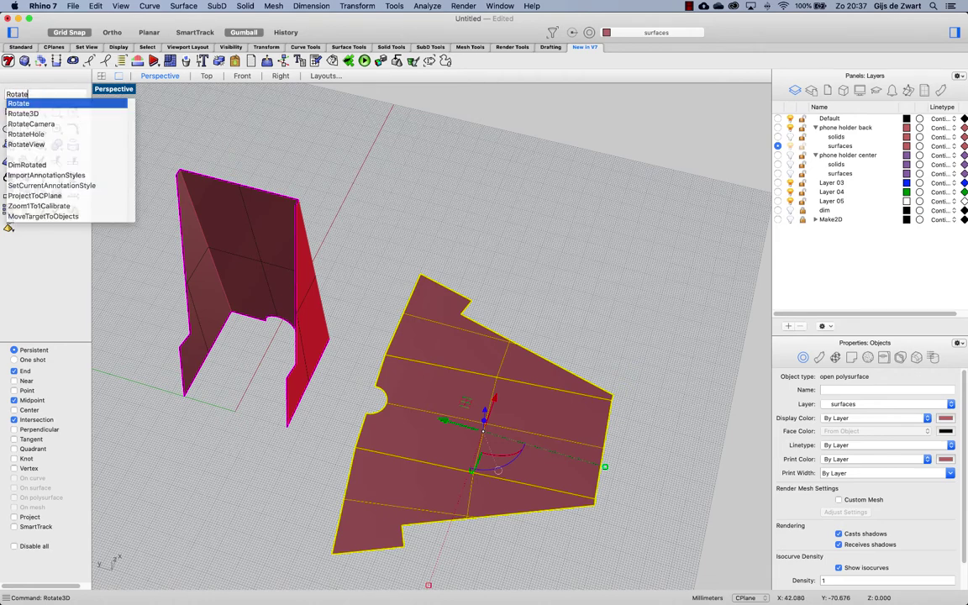
key("Return")
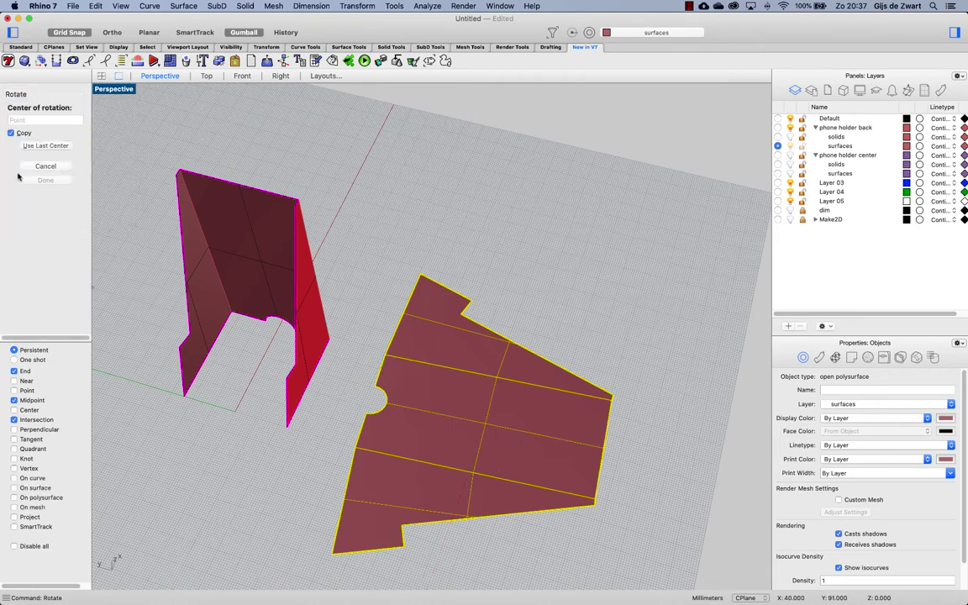
left_click(25, 133)
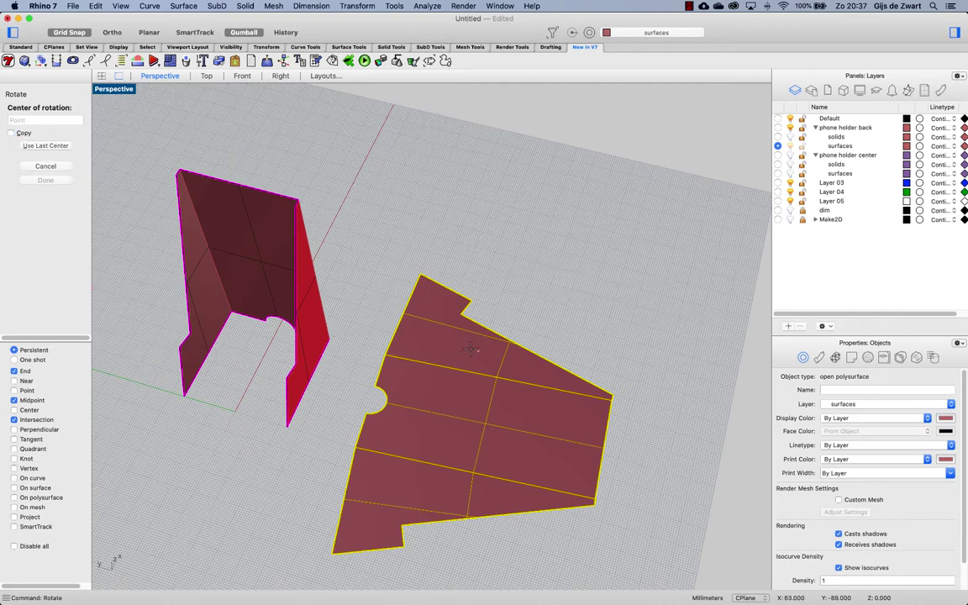
left_click(385, 355)
left_click(354, 447)
key("shift")
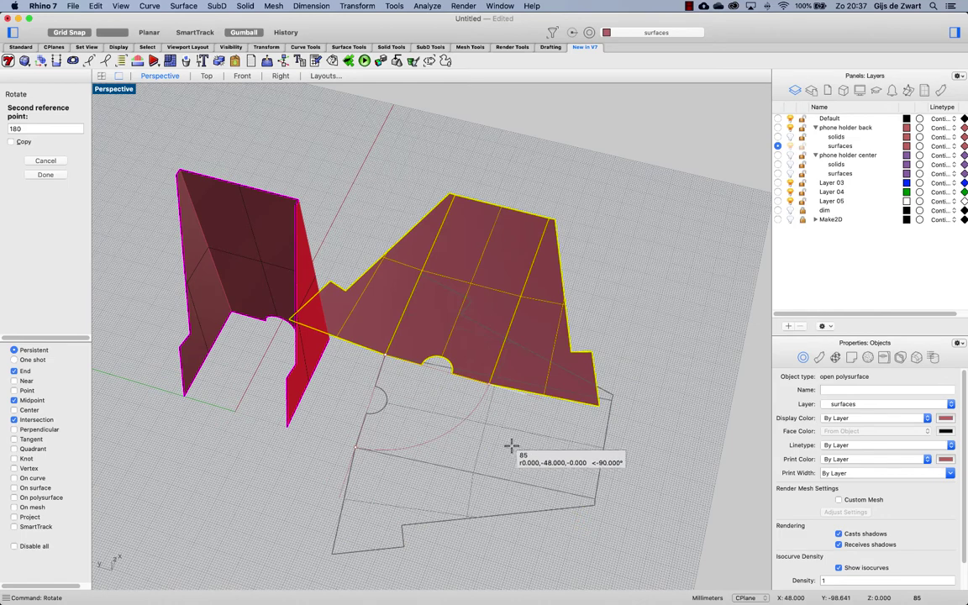
left_click(557, 439)
left_click_drag(501, 404, 593, 395)
key("Escape")
- Duplicate the flat back piece's outer border as curves with DupBorder
scroll(663, 316, "up", 2)
left_click(622, 368)
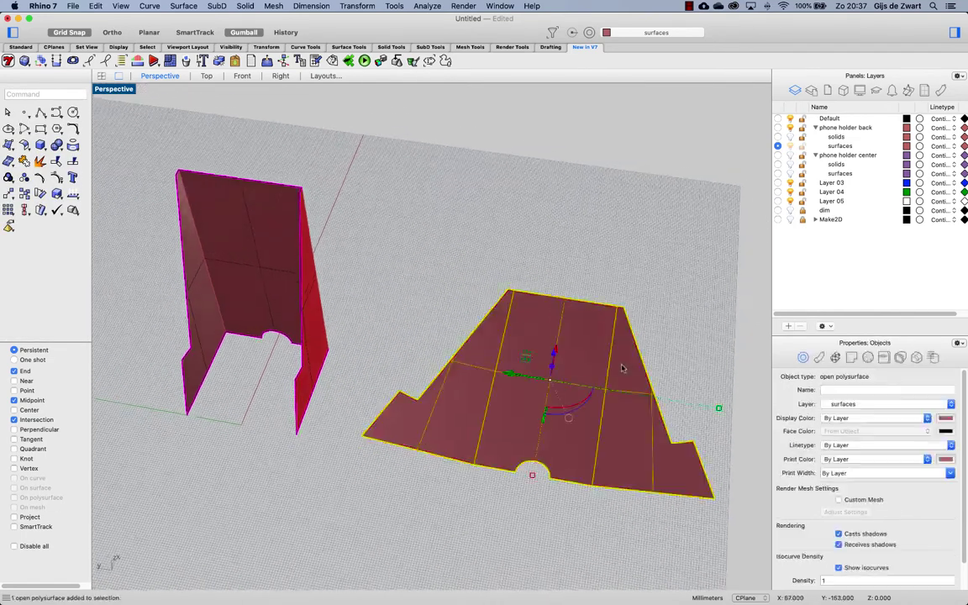
type("DupBorder")
key("Return")
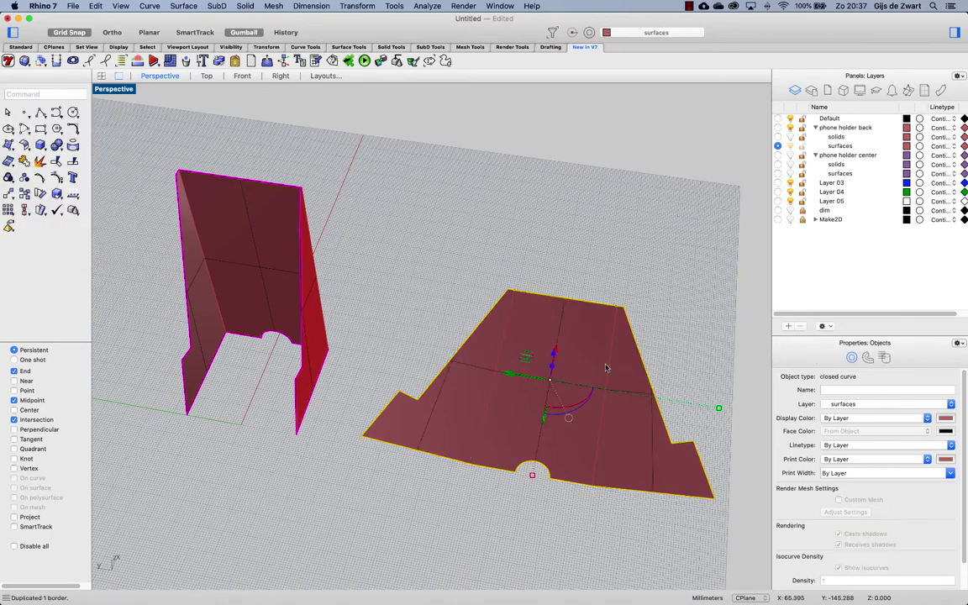
- Duplicate the two fold edges as Dashed curves, then delete the flat surface
type("DupEdge")
key("Return")
left_click(499, 362)
left_click(611, 366)
key("Return")
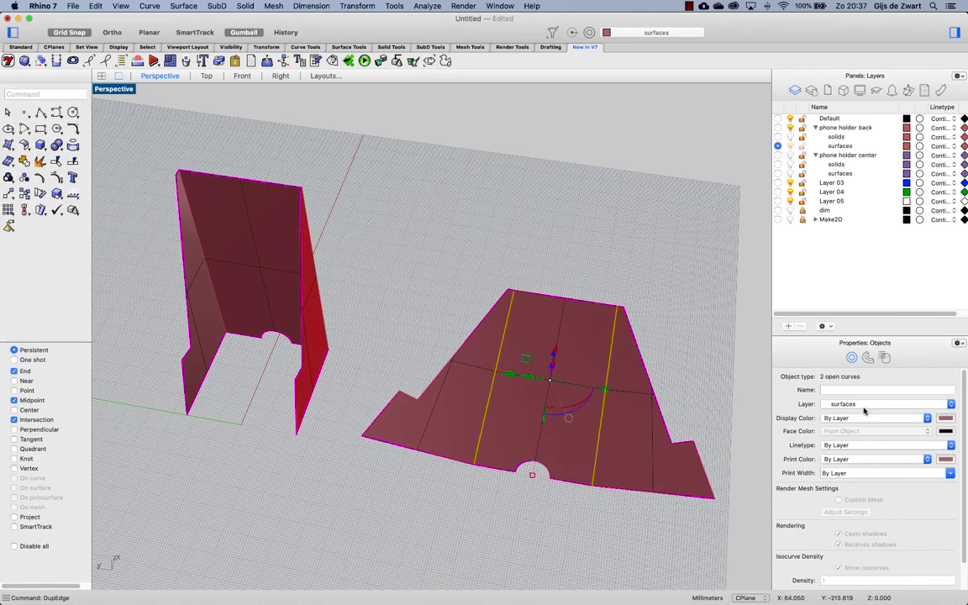
left_click(856, 444)
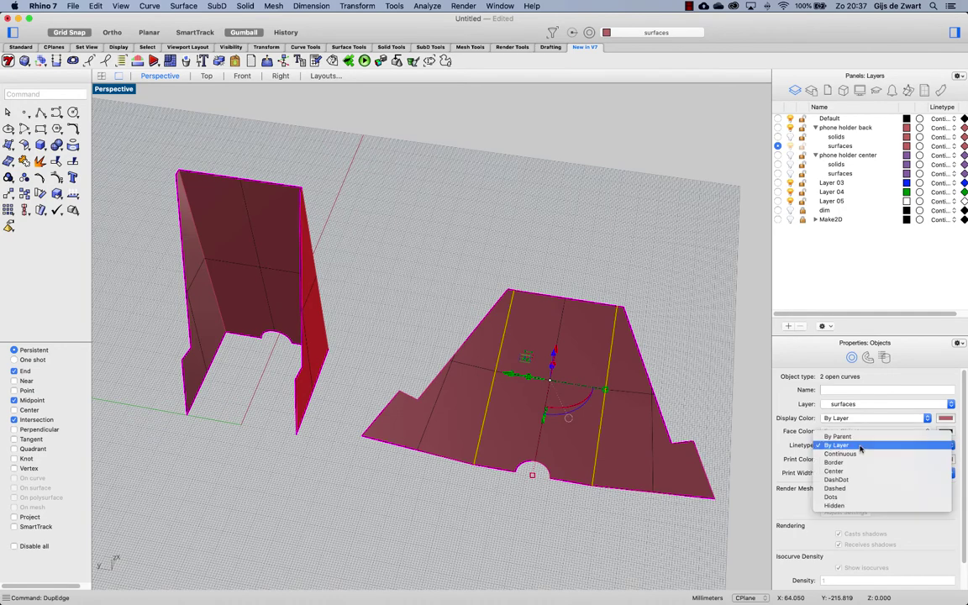
left_click(854, 490)
left_click(647, 429)
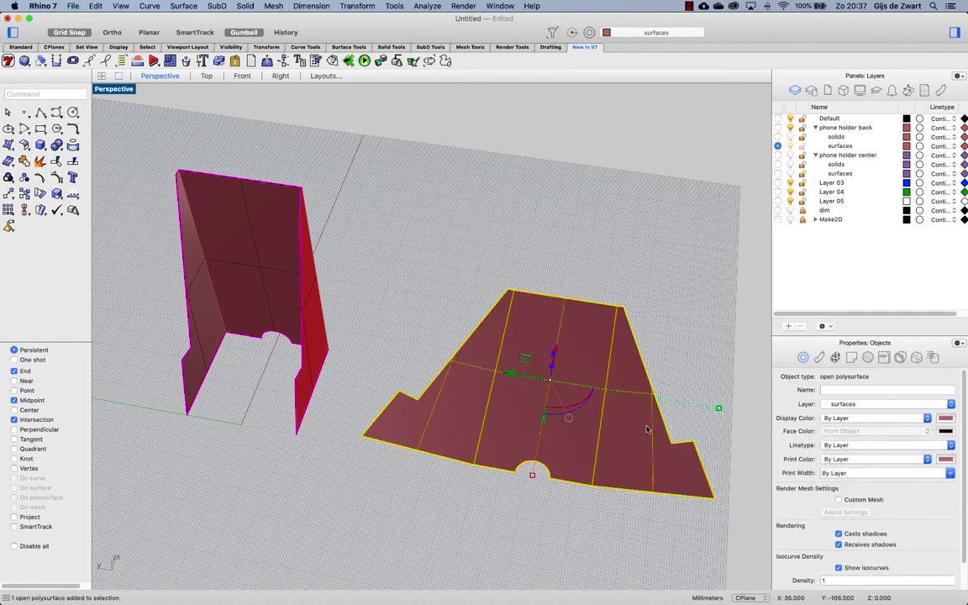
key("Delete")
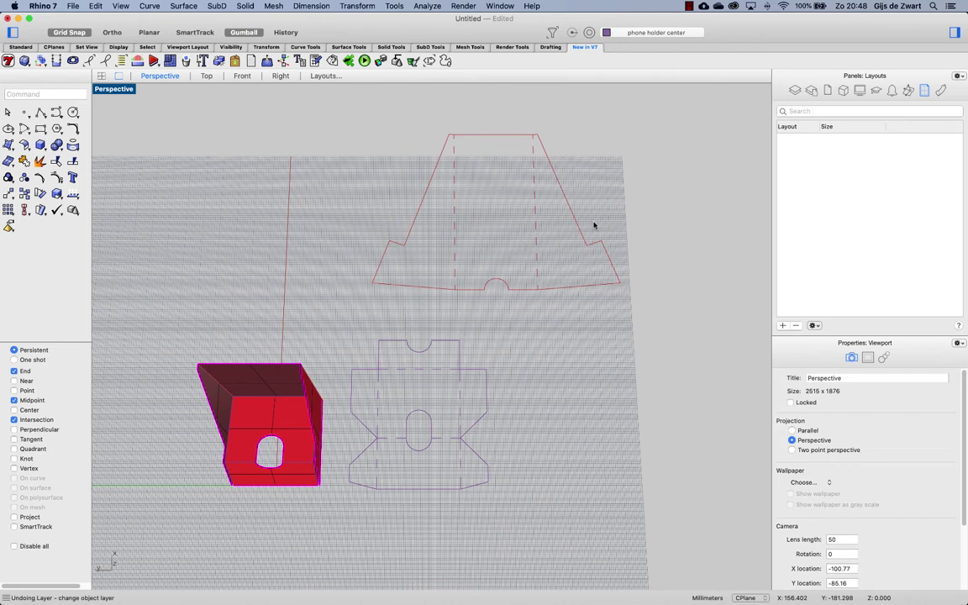
- Add a new A3 (297mm x 420mm) landscape layout, Page 1
left_click(323, 76)
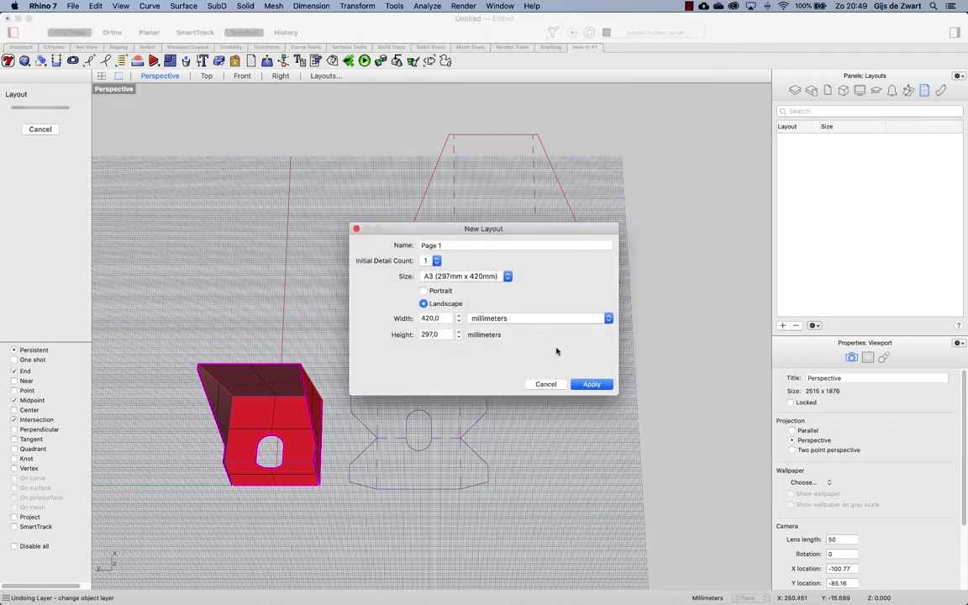
left_click(590, 384)
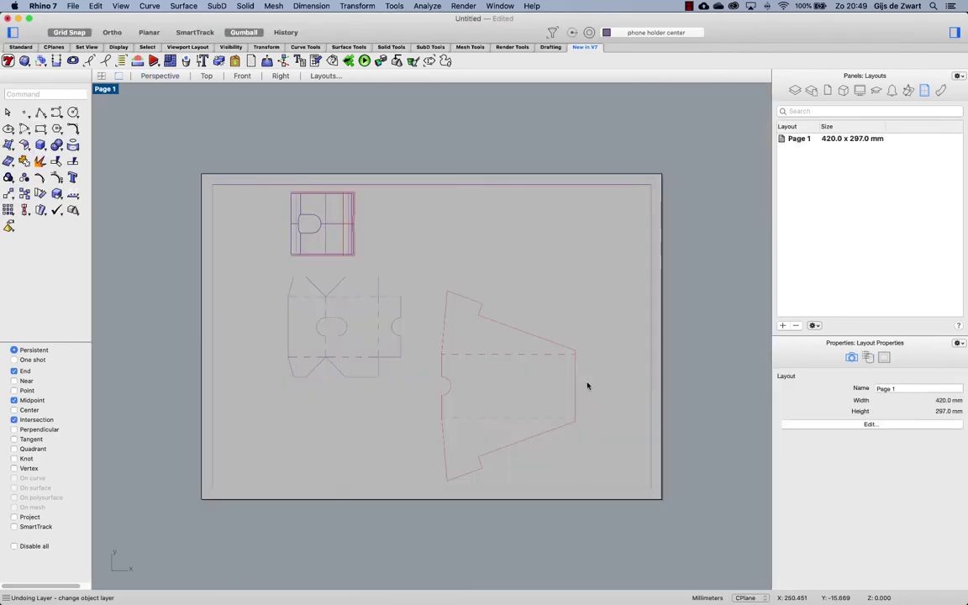
- Hide the 3D phone holder parts in the Page 1 detail with HideInDetail and recentre the view
double_click(426, 251)
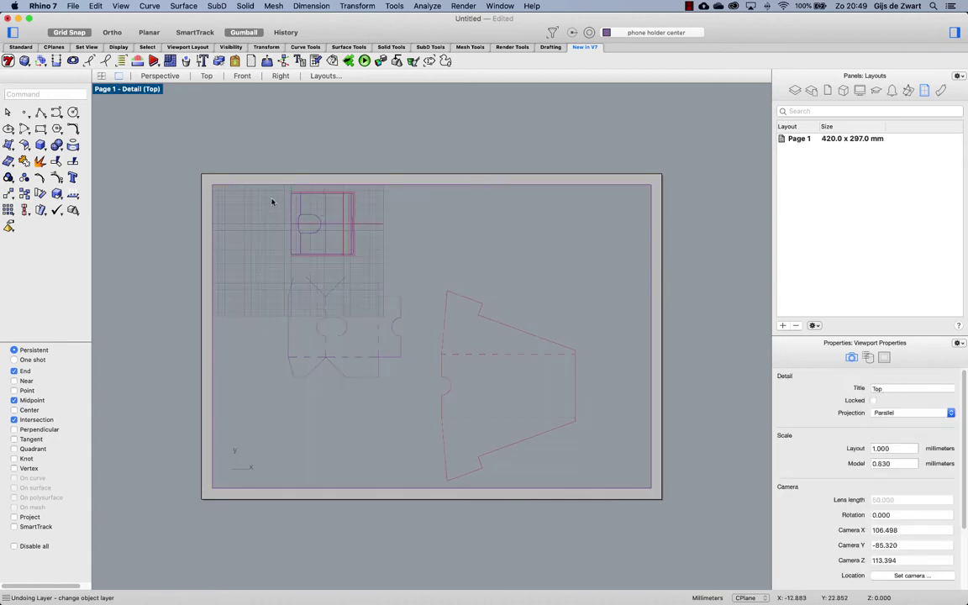
left_click_drag(261, 264, 411, 151)
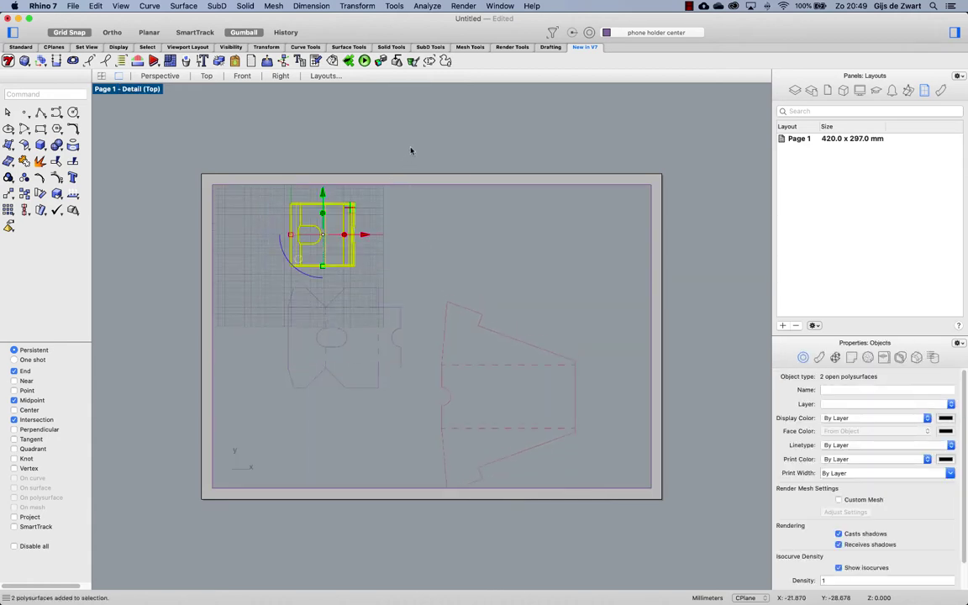
type("HideInDetail")
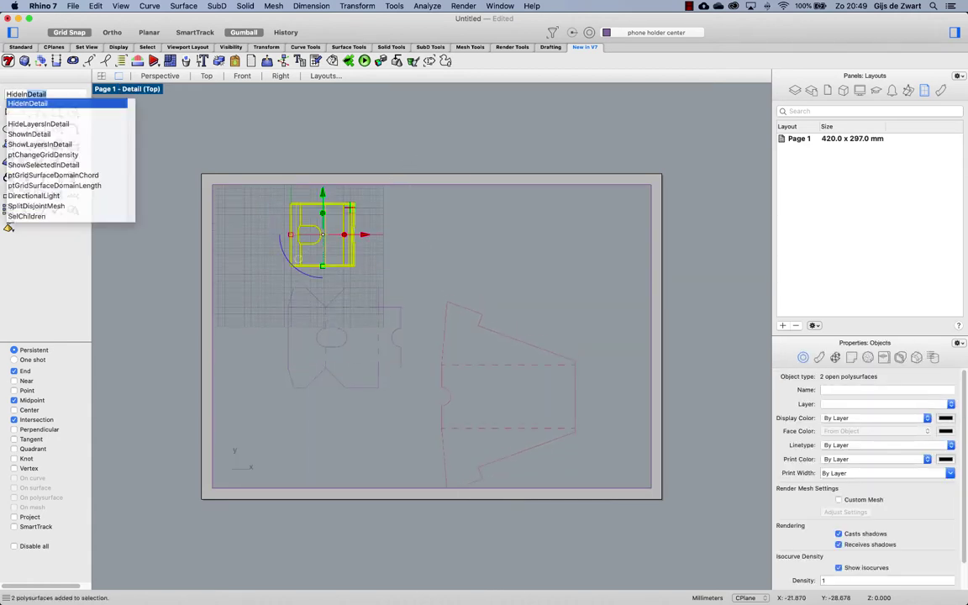
key("Return")
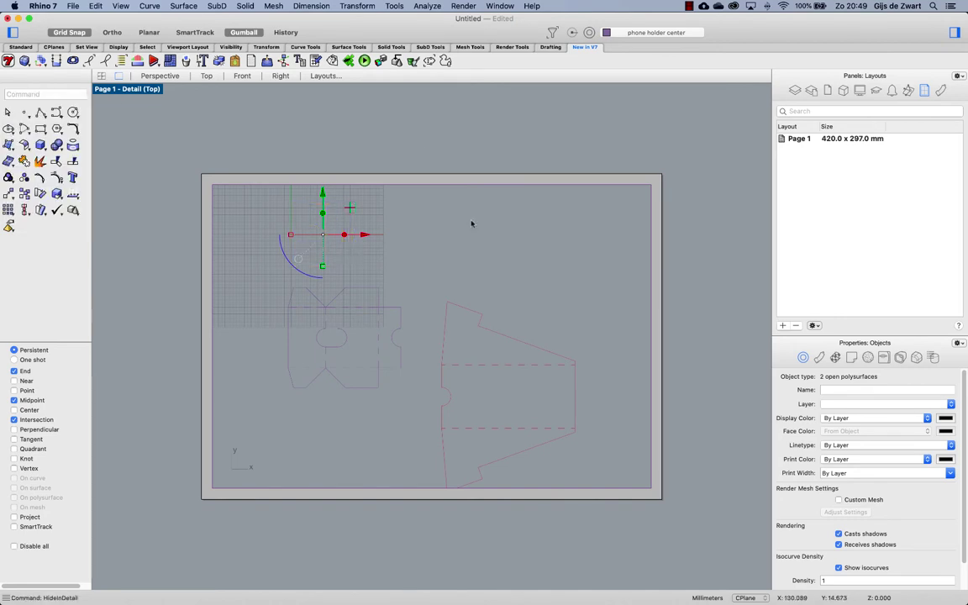
double_click(462, 233)
double_click(462, 254)
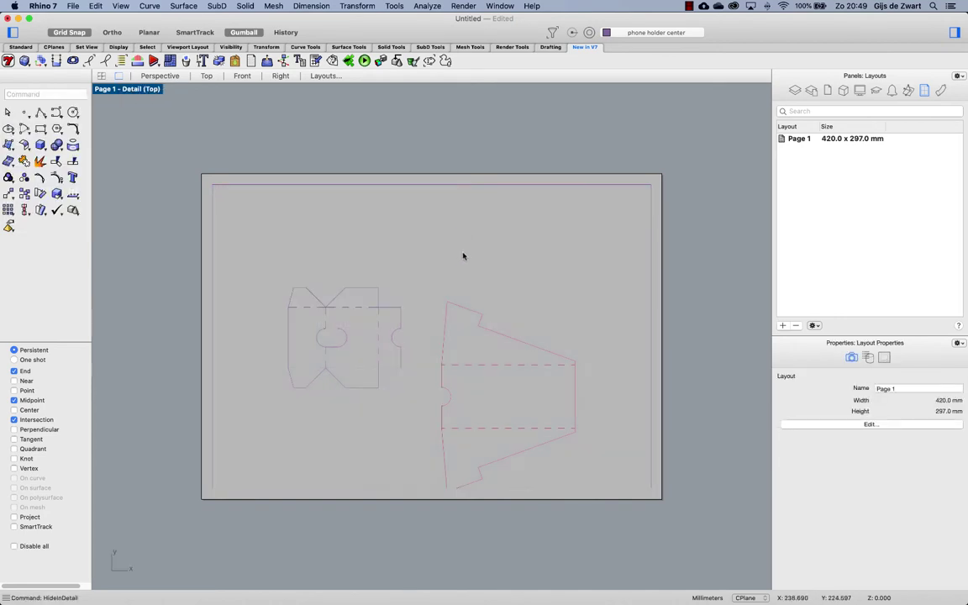
right_click_drag(525, 322, 504, 246)
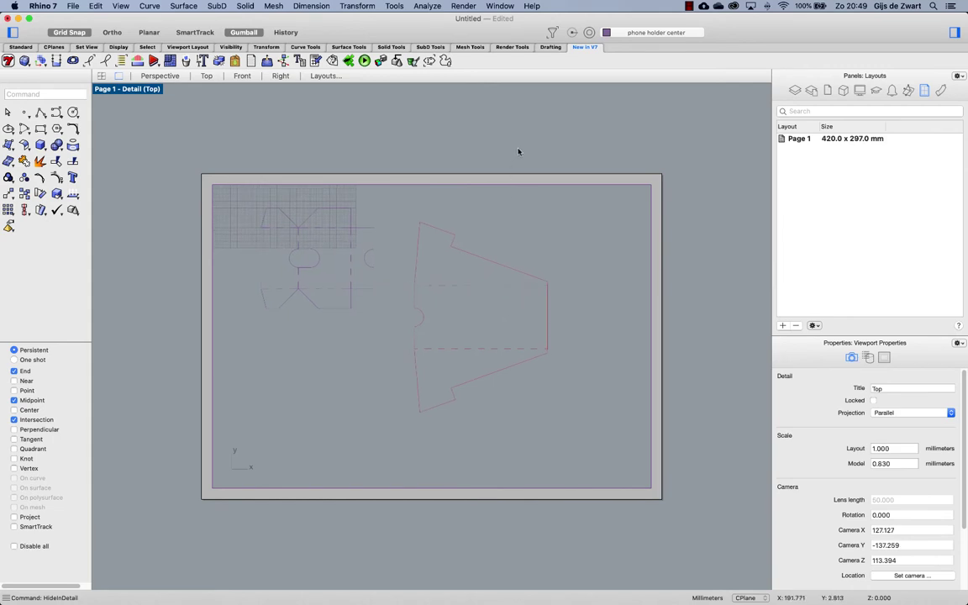
double_click(554, 146)
- Set the detail's millimeters in model to 1 for a 1:1 scale
left_click(563, 220)
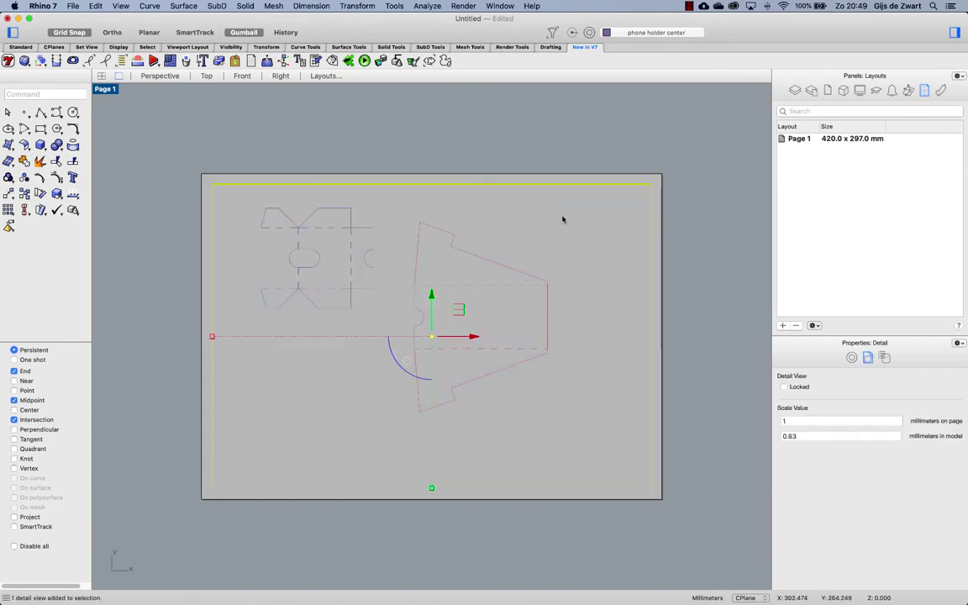
left_click(790, 435)
type("1")
key("Return")
left_click(532, 141)
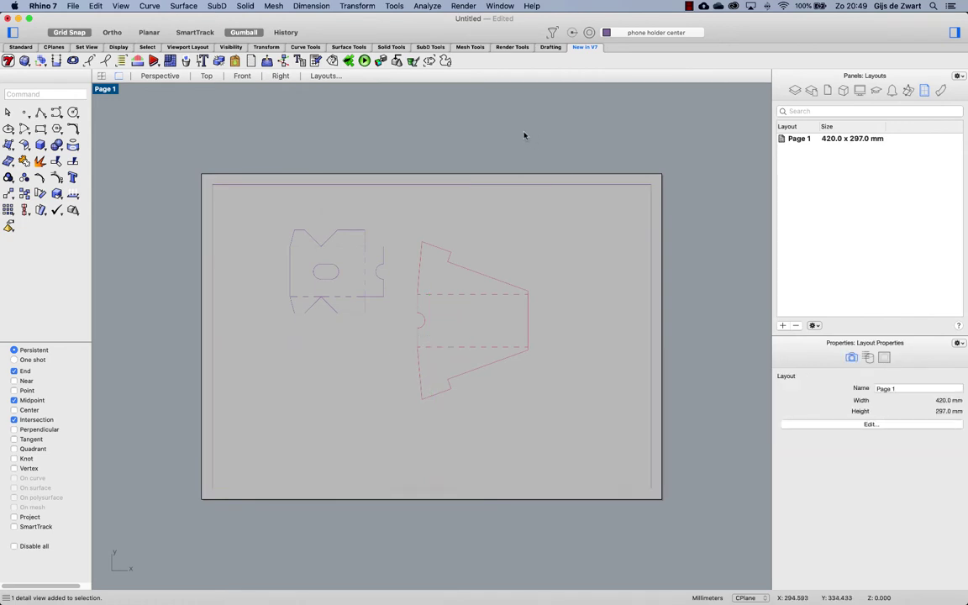
key("super+p")
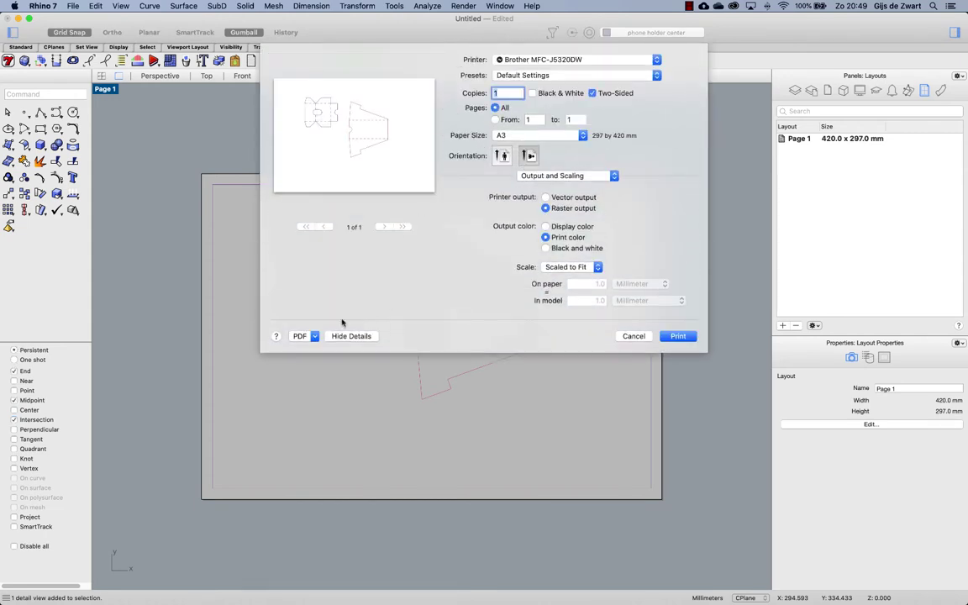
left_click(312, 336)
left_click(324, 349)
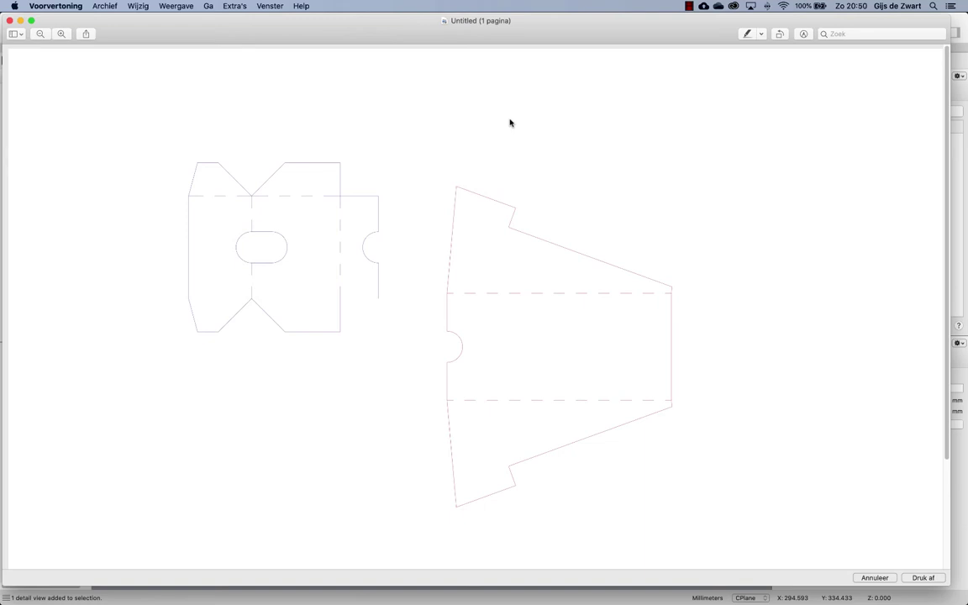
left_click(874, 579)
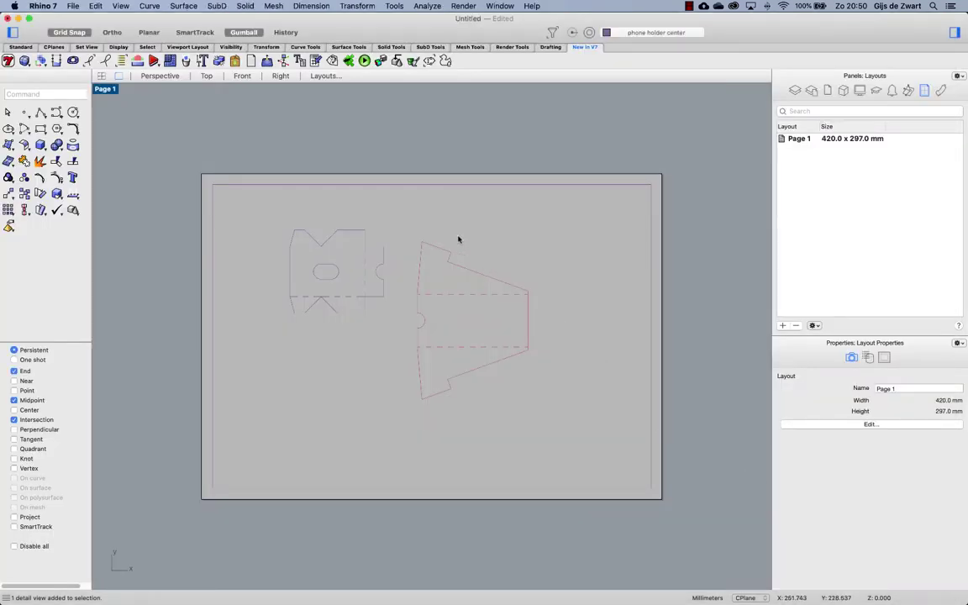
- In Perspective, move both pieces' outer outlines onto the borders layer
key("ctrl+Tab")
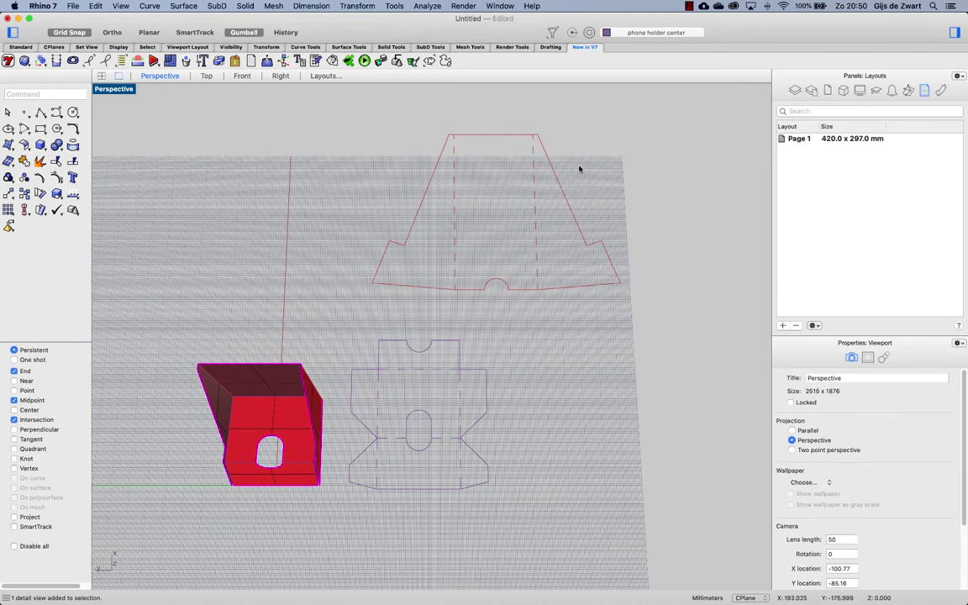
left_click_drag(609, 114, 618, 206)
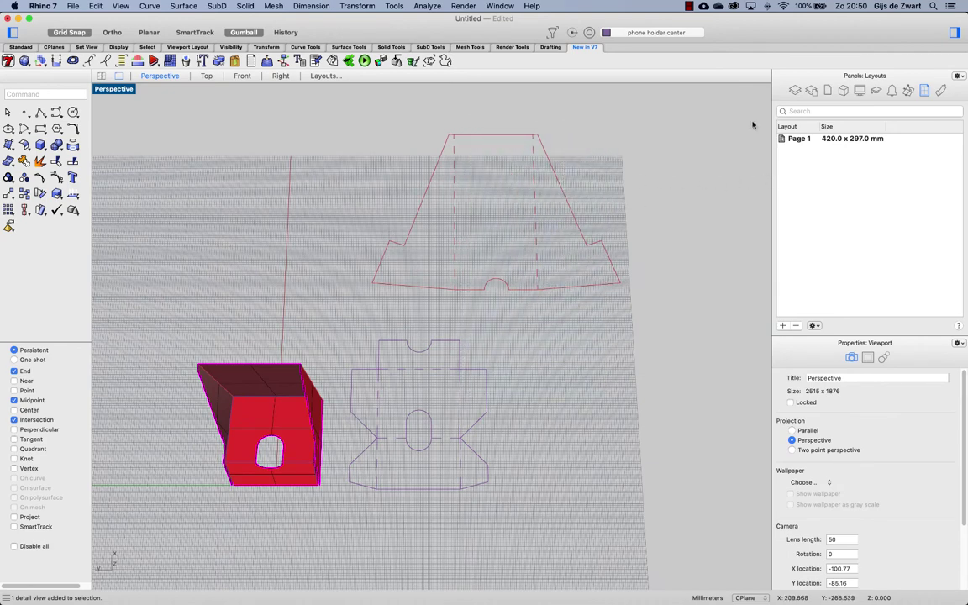
left_click(794, 91)
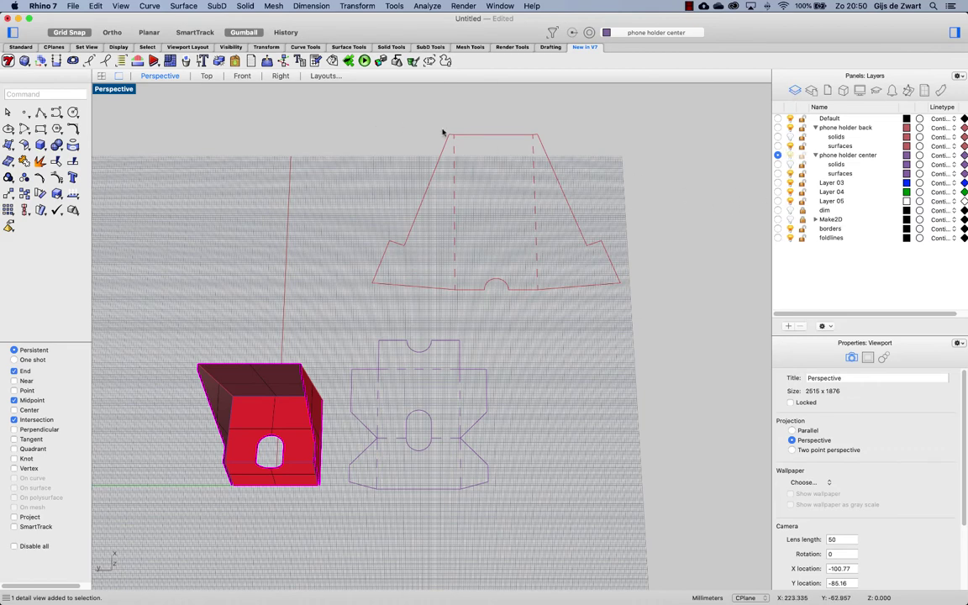
left_click(523, 136)
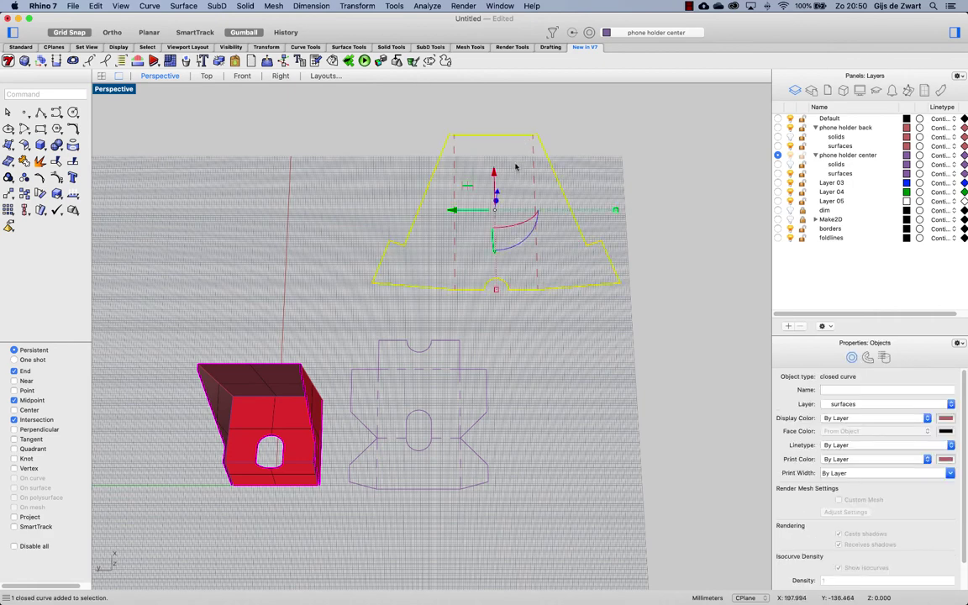
left_click(413, 348, "shift")
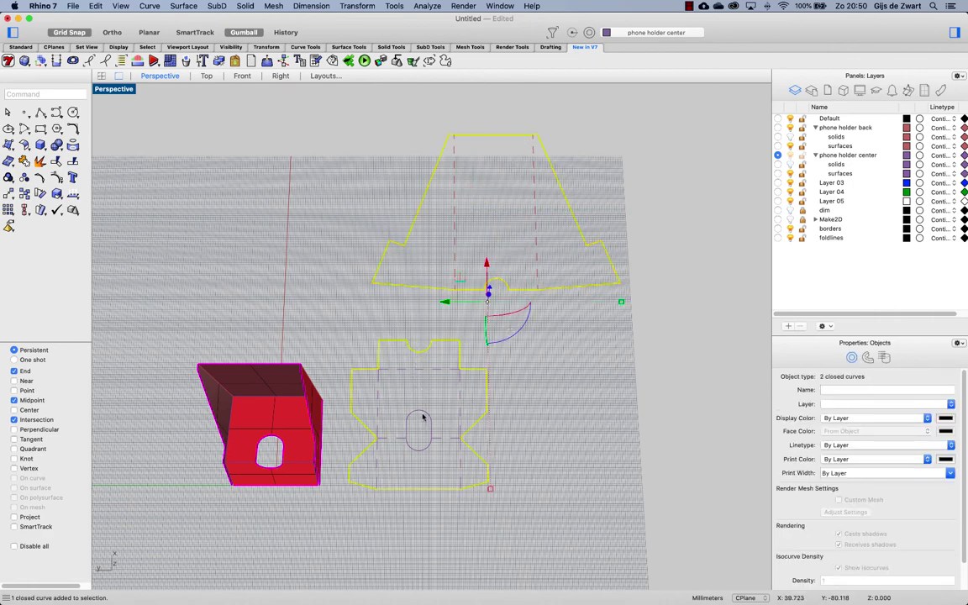
right_click(830, 229)
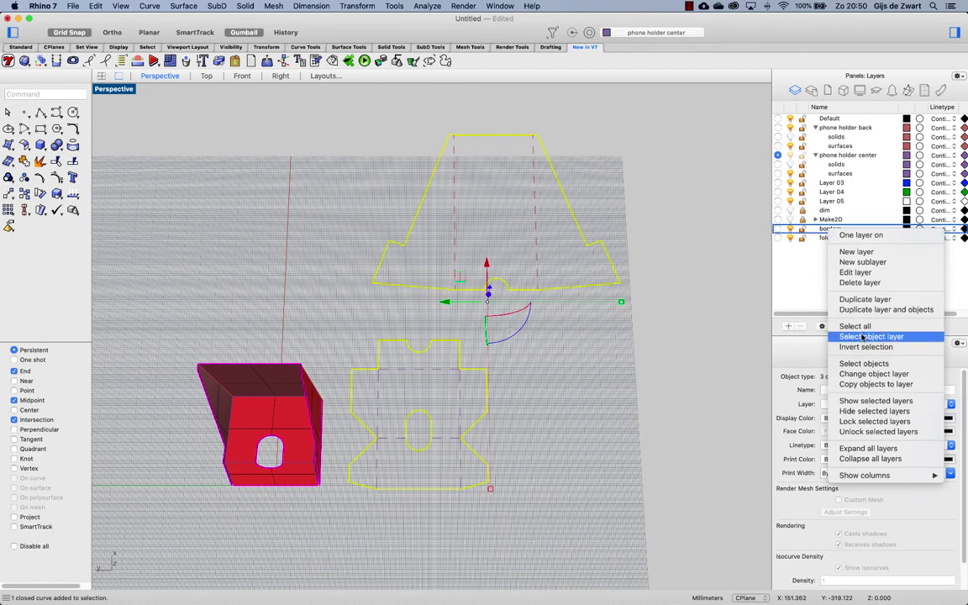
left_click(874, 373)
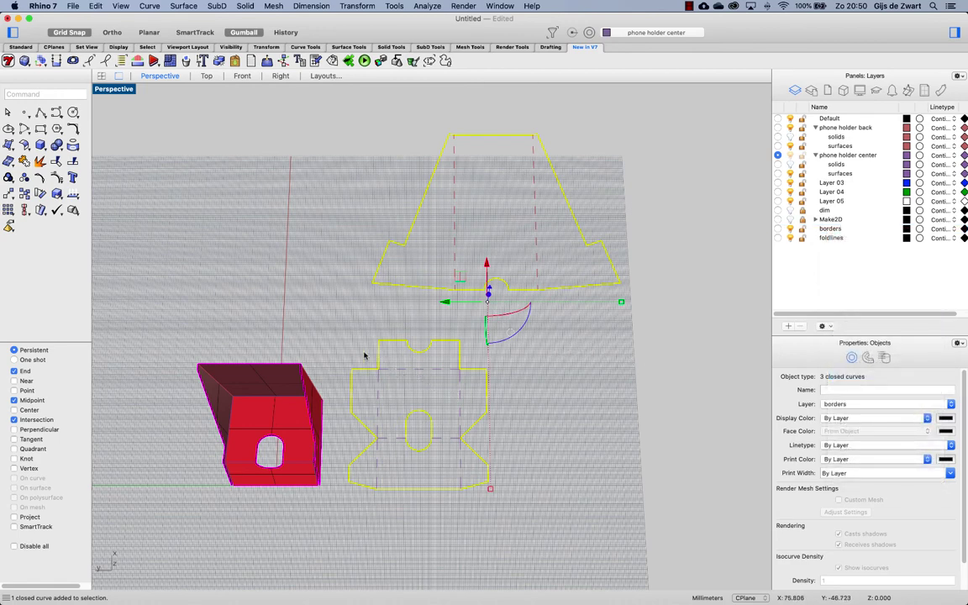
- Move the fold lines of both pieces onto the foldlines layer with linetype By Layer
left_click_drag(426, 317, 326, 461)
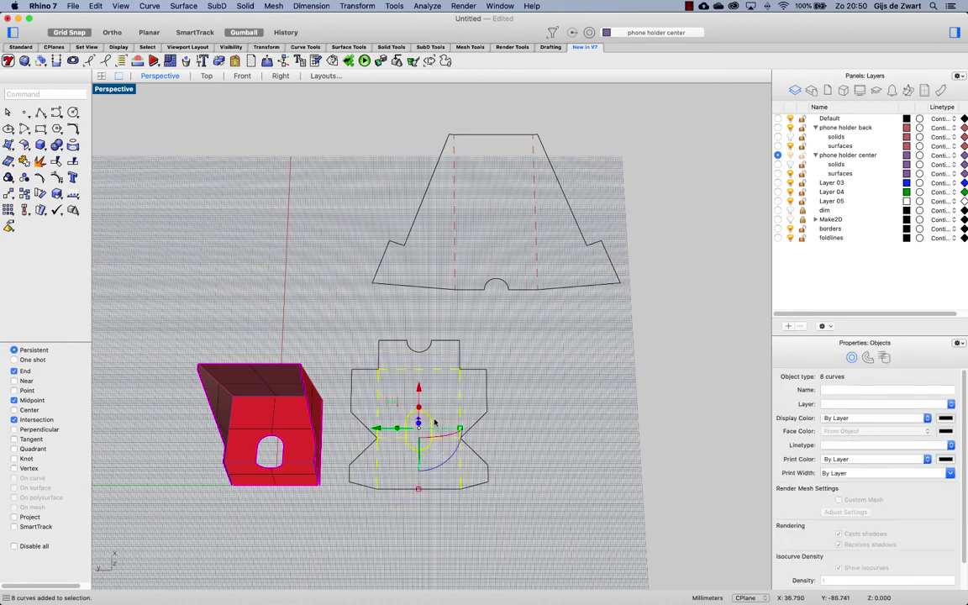
left_click(432, 423, "super")
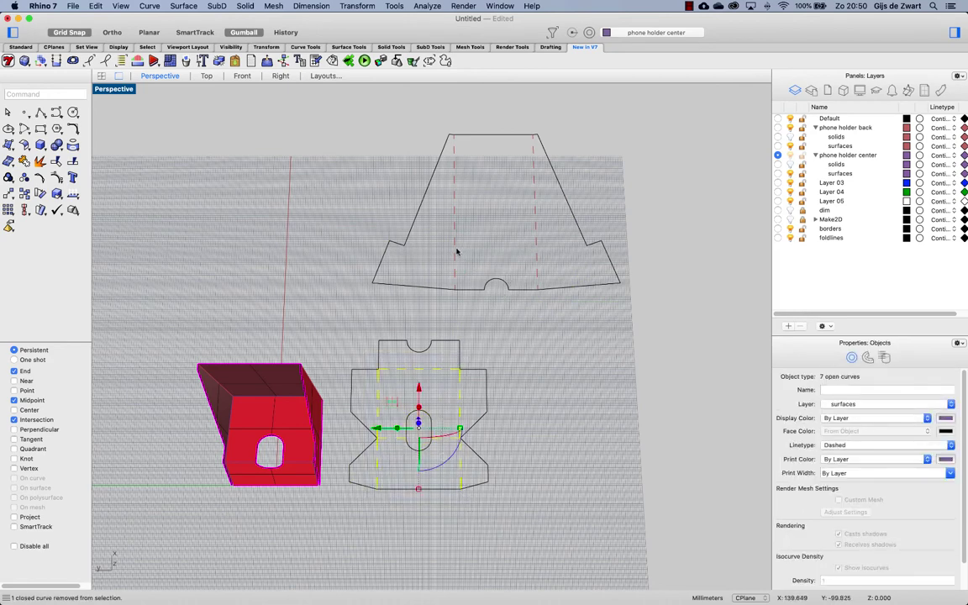
left_click(454, 250, "shift")
left_click(535, 247, "shift")
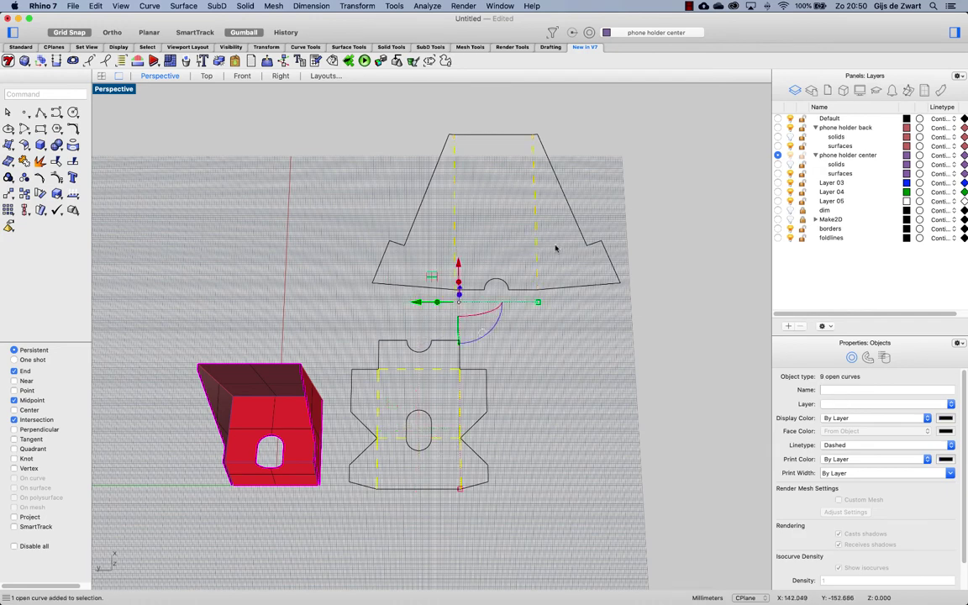
right_click(831, 239)
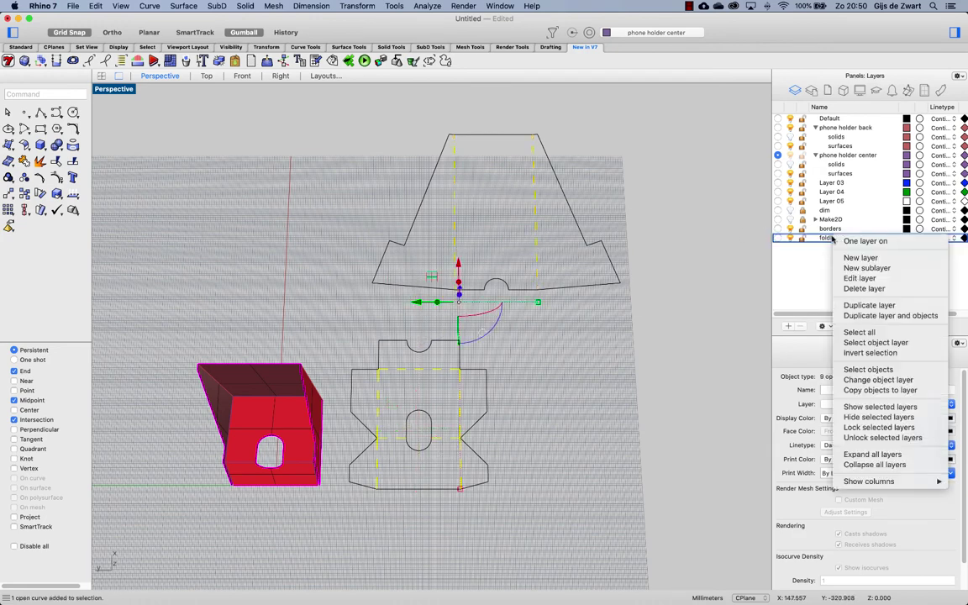
left_click(878, 380)
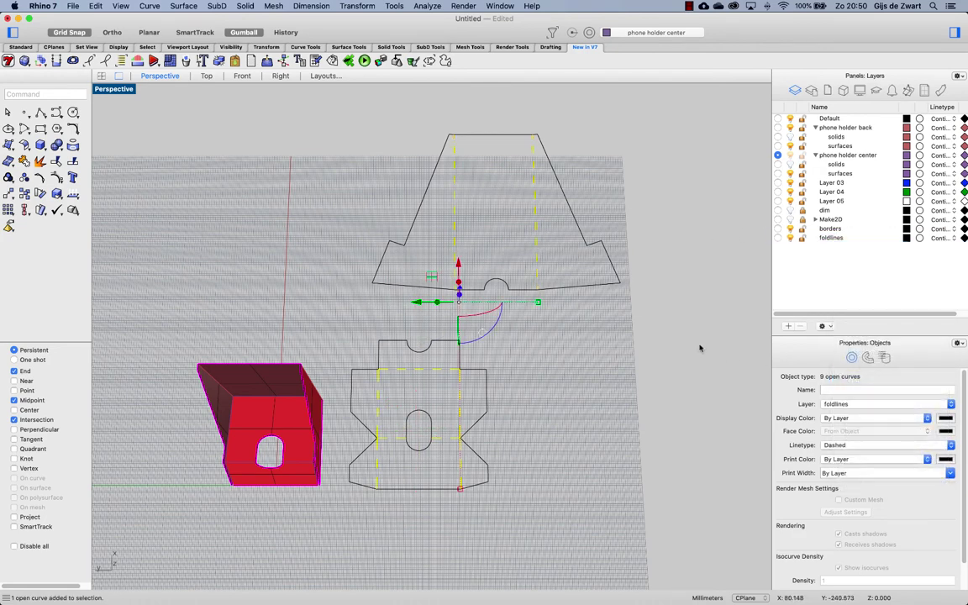
left_click(841, 448)
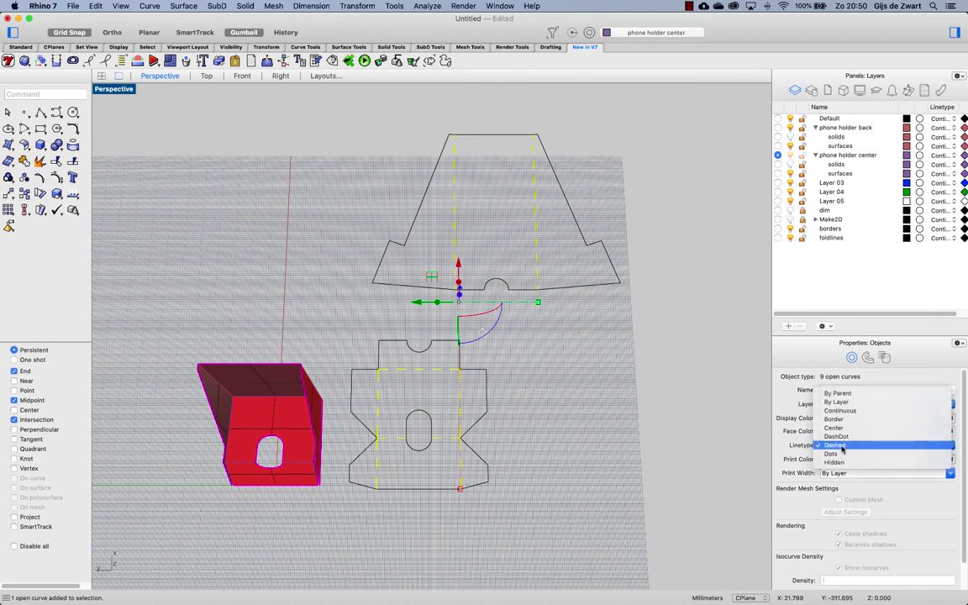
left_click(839, 403)
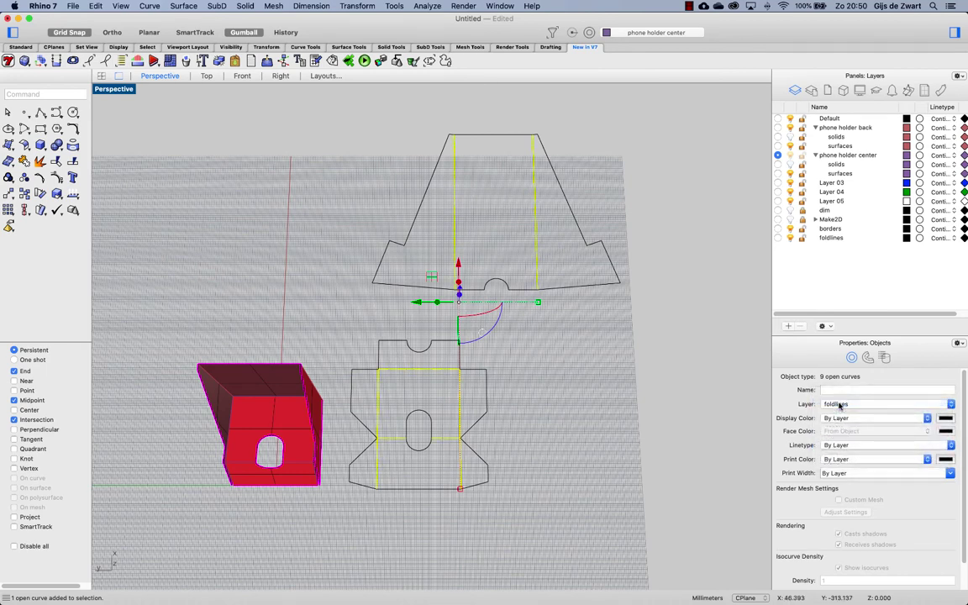
left_click(595, 366)
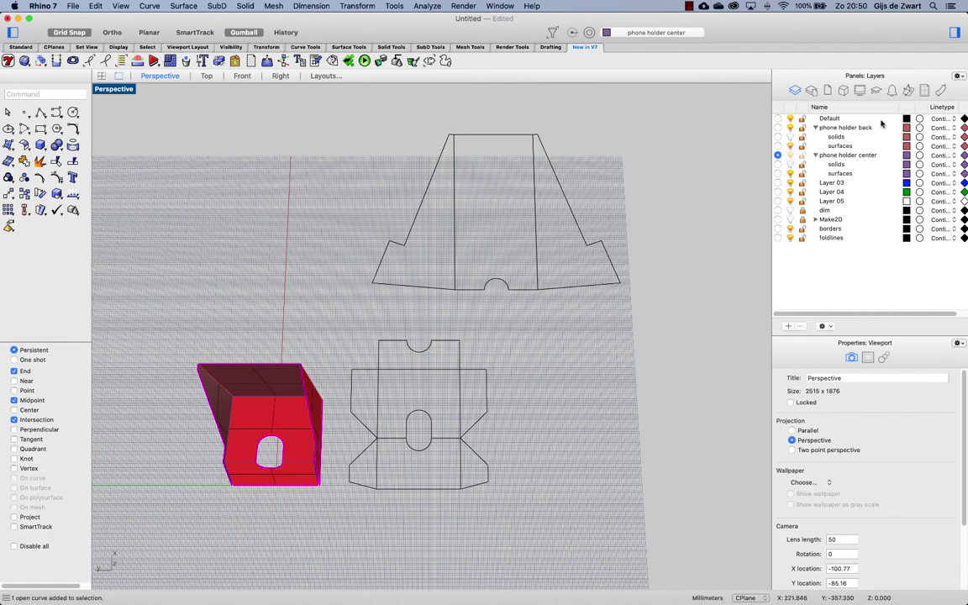
- Widen the Layers panel to show Print Width, then set borders to 0.35 and foldlines to 0.13
left_click_drag(898, 110, 870, 109)
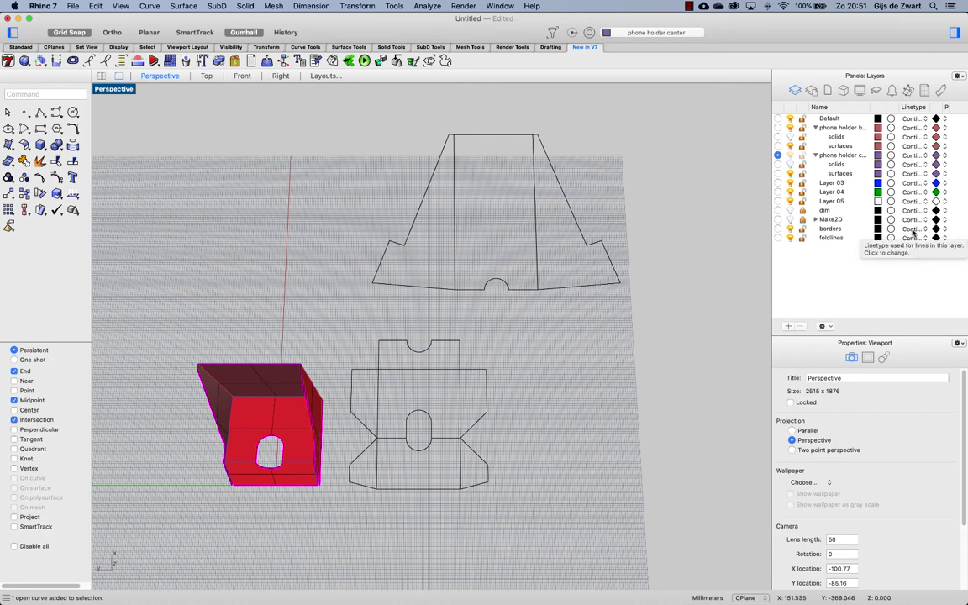
left_click_drag(773, 185, 660, 207)
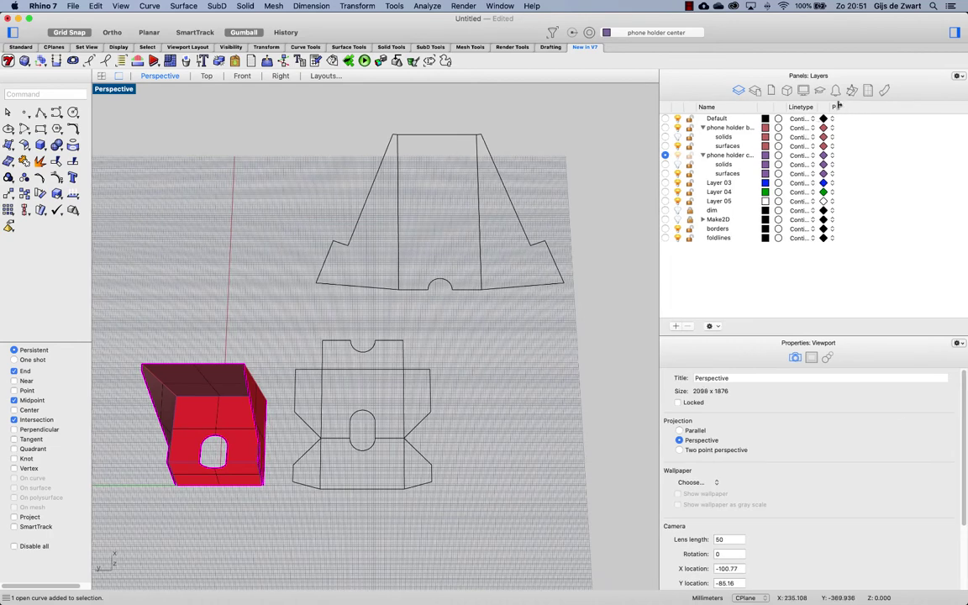
left_click_drag(836, 106, 890, 107)
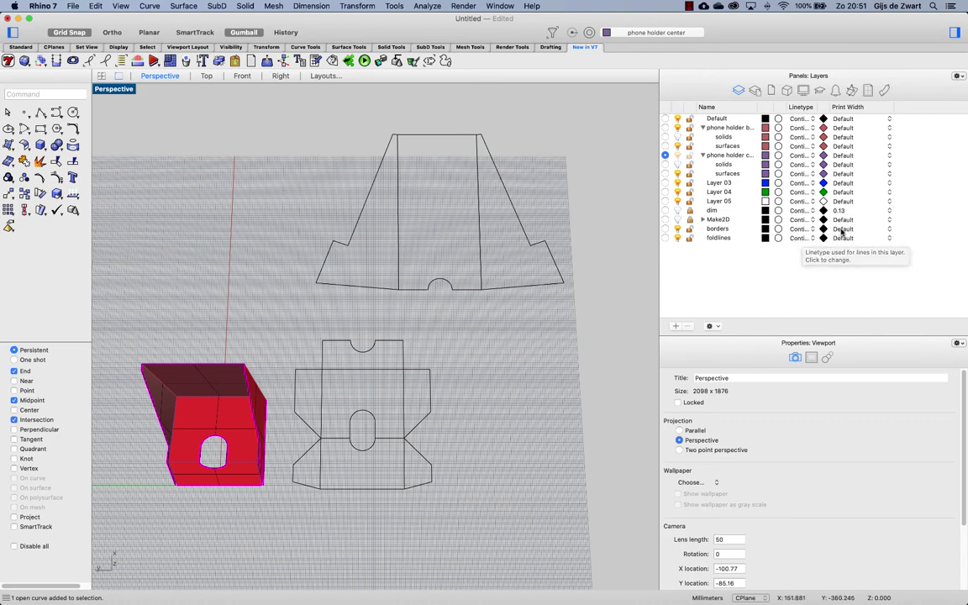
left_click(841, 231)
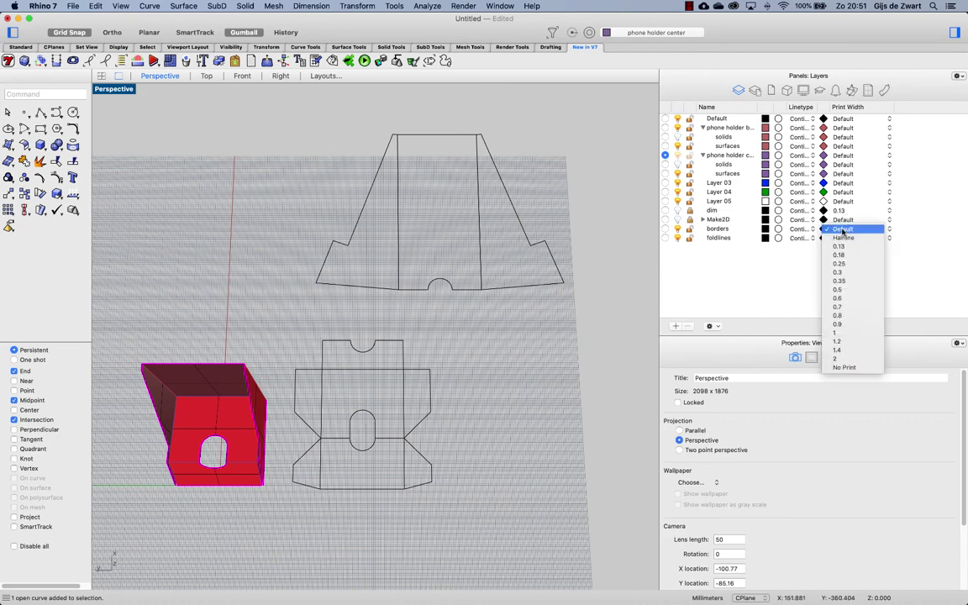
left_click(843, 282)
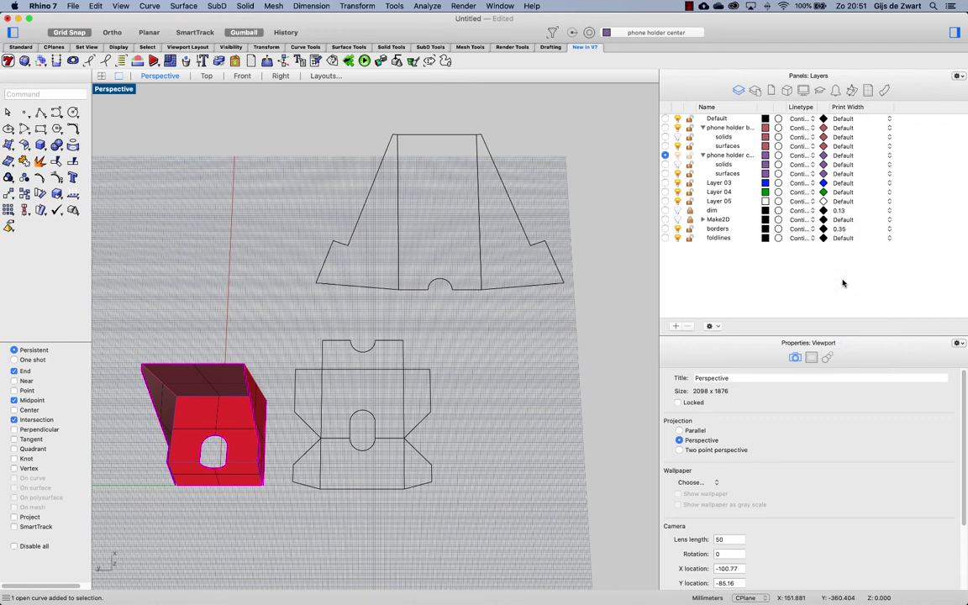
left_click(841, 238)
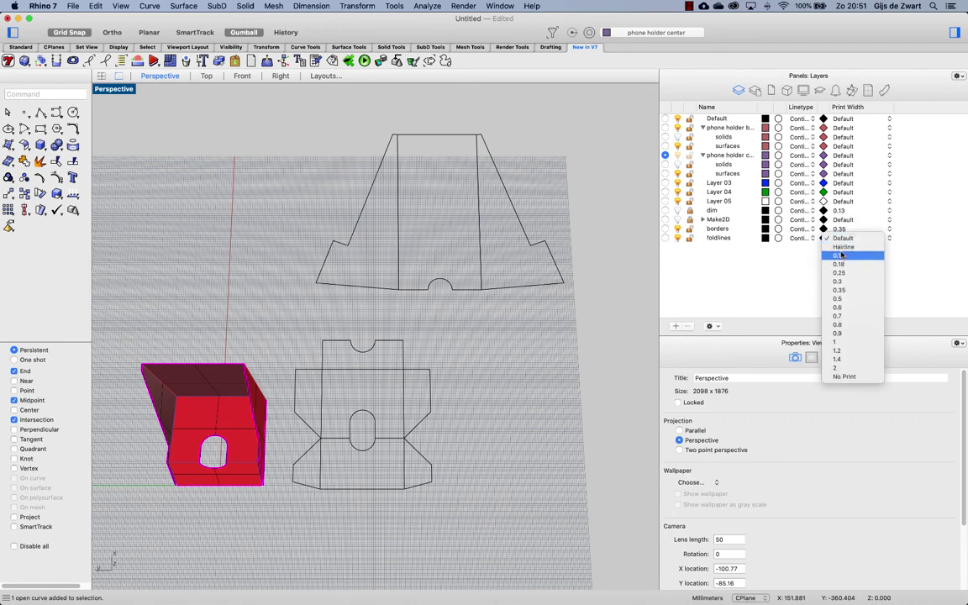
left_click(840, 257)
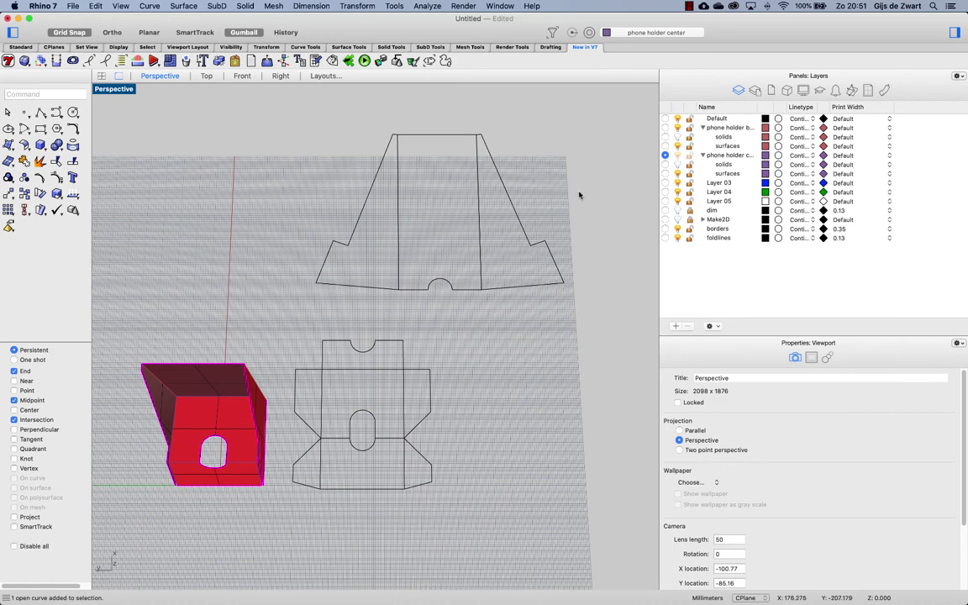
key("super+p")
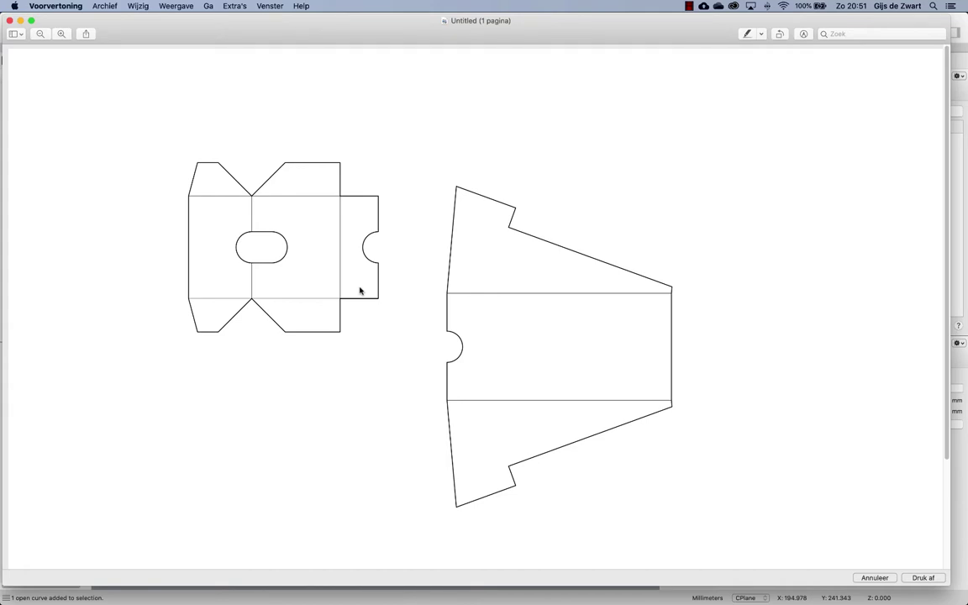
key("Escape")
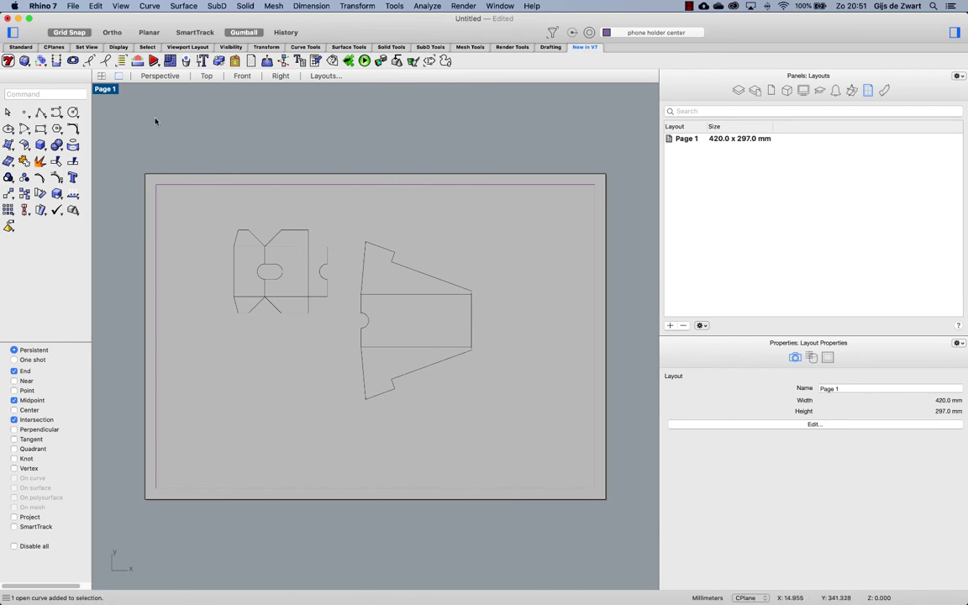
- In Perspective, change the foldlines layer's linetype to Dashed
left_click(102, 75)
left_click(738, 91)
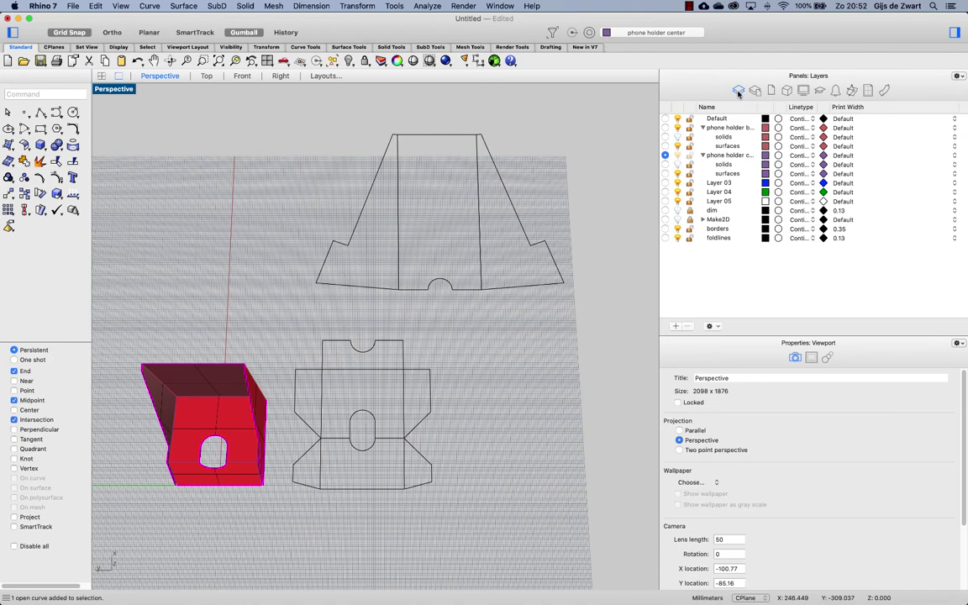
left_click(799, 238)
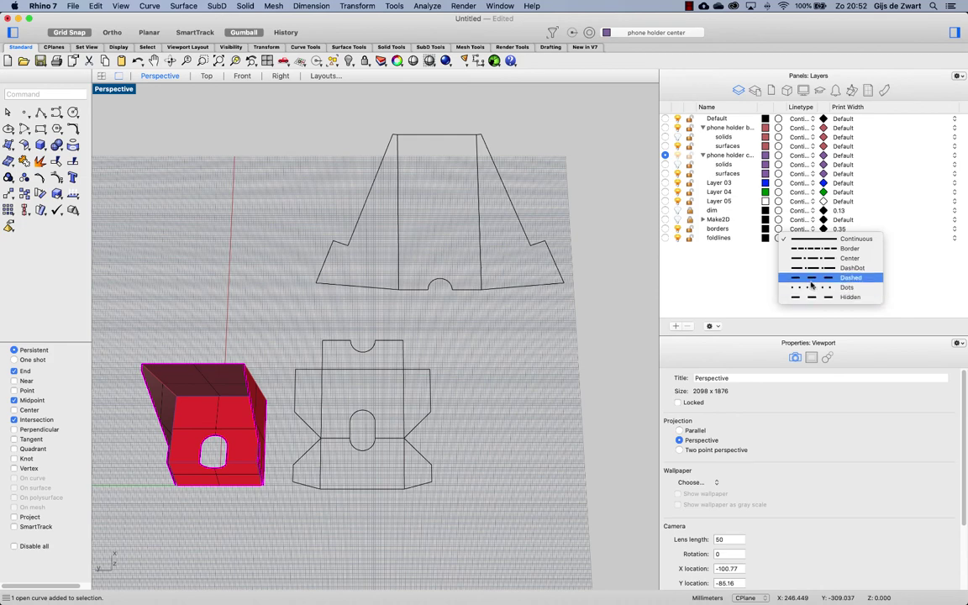
left_click(812, 278)
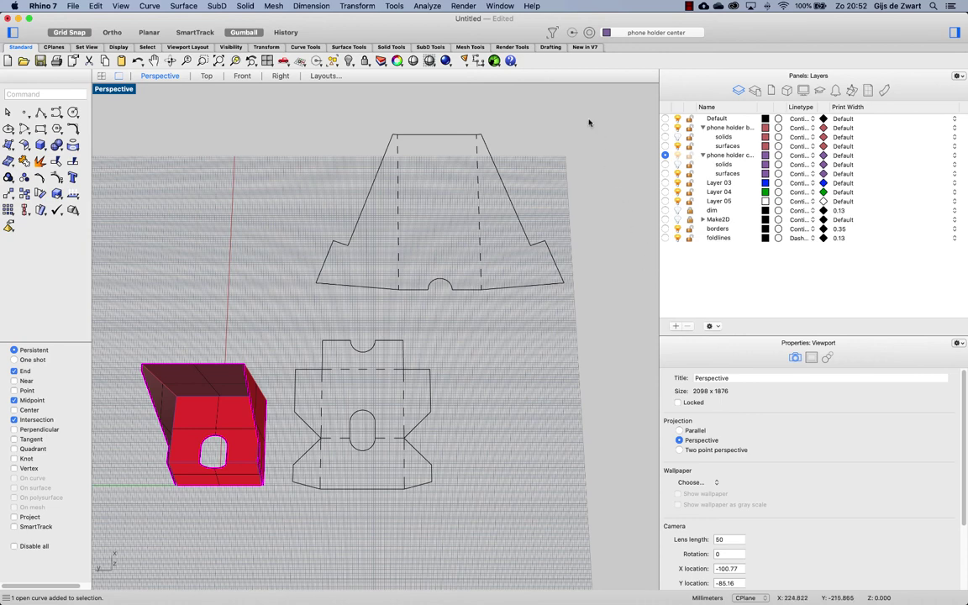
- Return to the A3 Page 1 layout
left_click(322, 77)
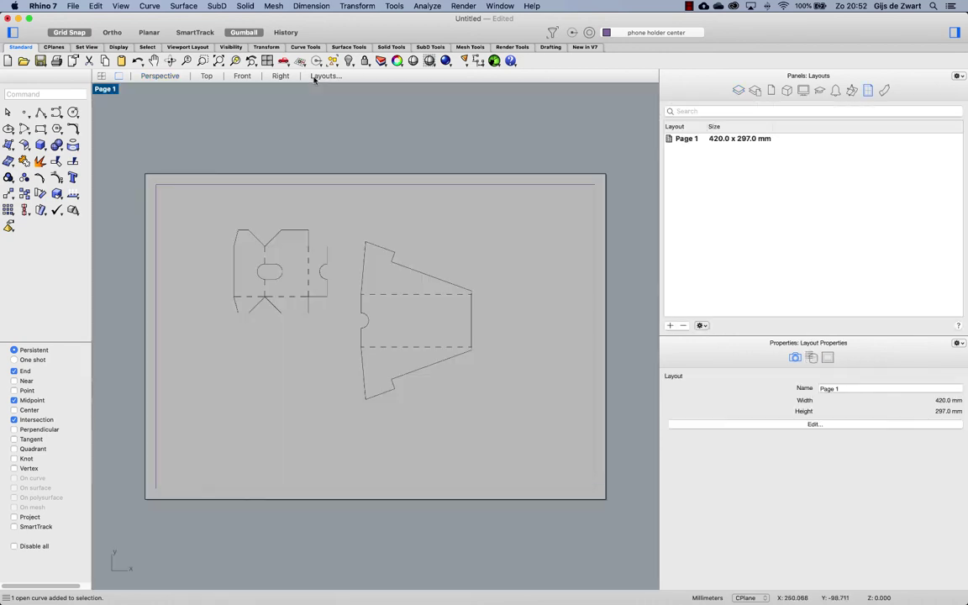